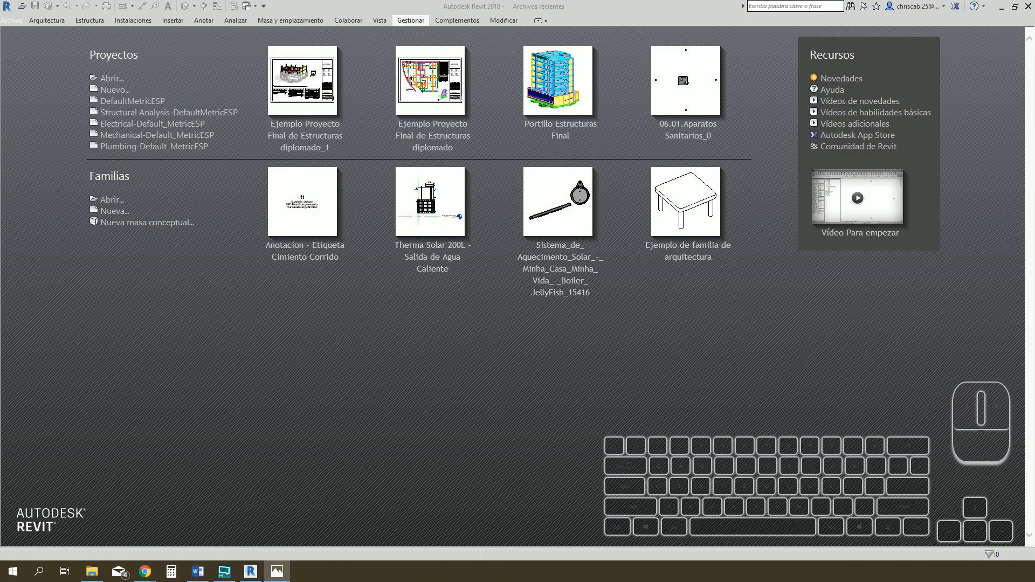
Examine the reference photo of the dark bookshelf in Photos and return to the Revit start page
drag(1034, 96, 338, 52)
double_click(339, 52)
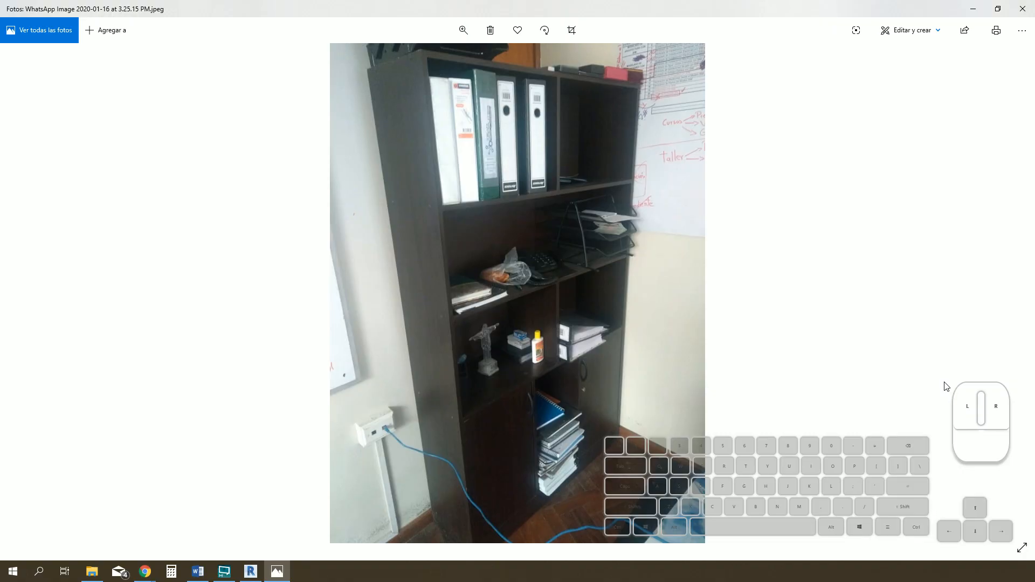
key(alt+Tab)
key(alt+Tab)
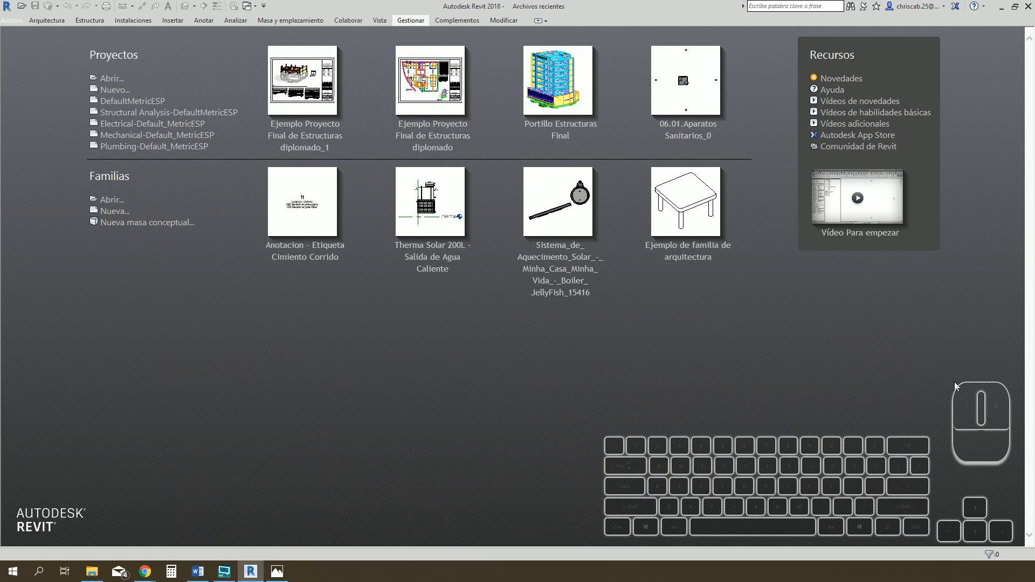
key(alt+Tab)
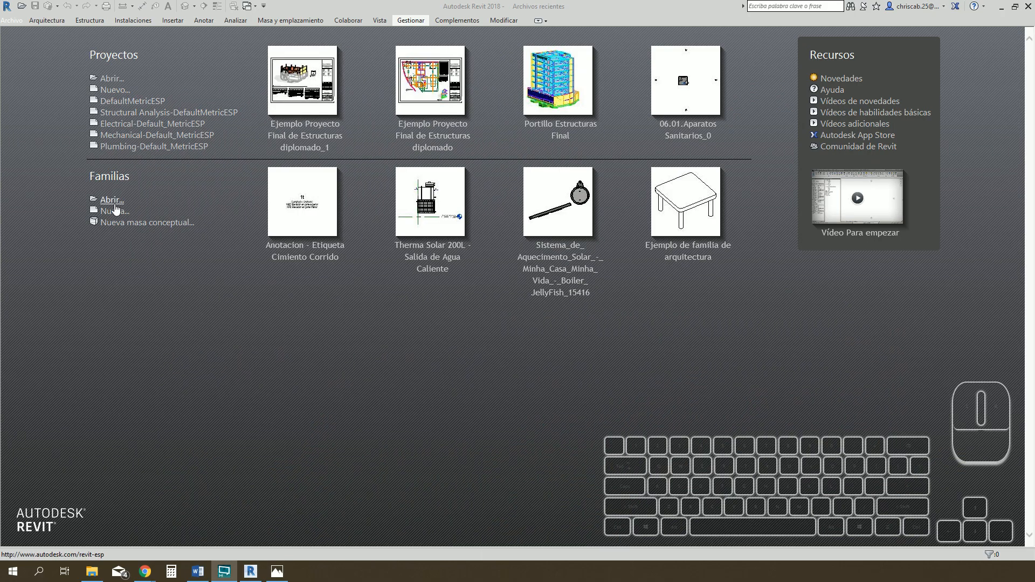
Create a new family from the Mobiliario métrico.rft template in the Spanish folder of Family Templates
click(334, 323)
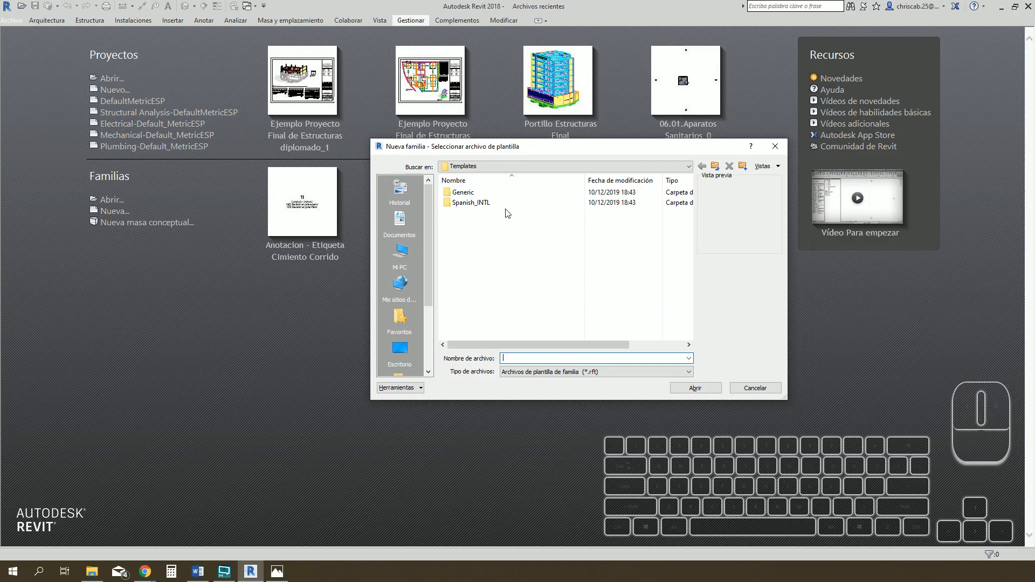
double_click(476, 203)
click(510, 167)
click(510, 222)
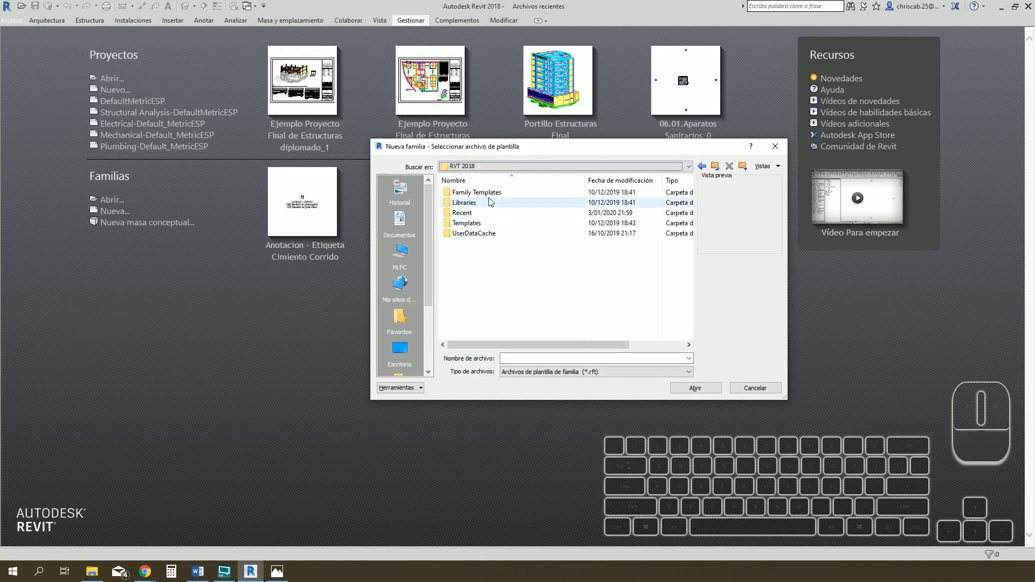
double_click(477, 192)
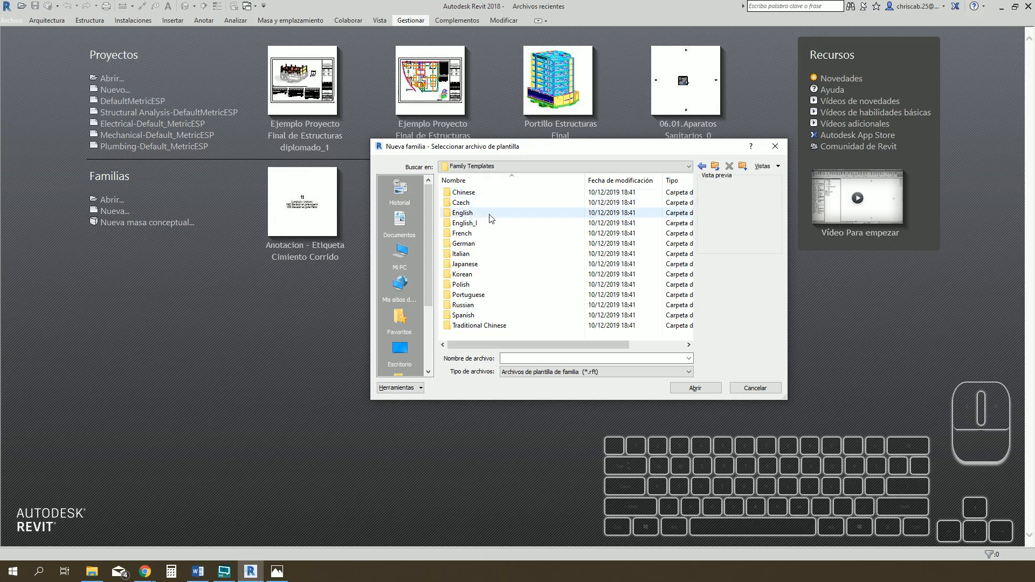
double_click(480, 316)
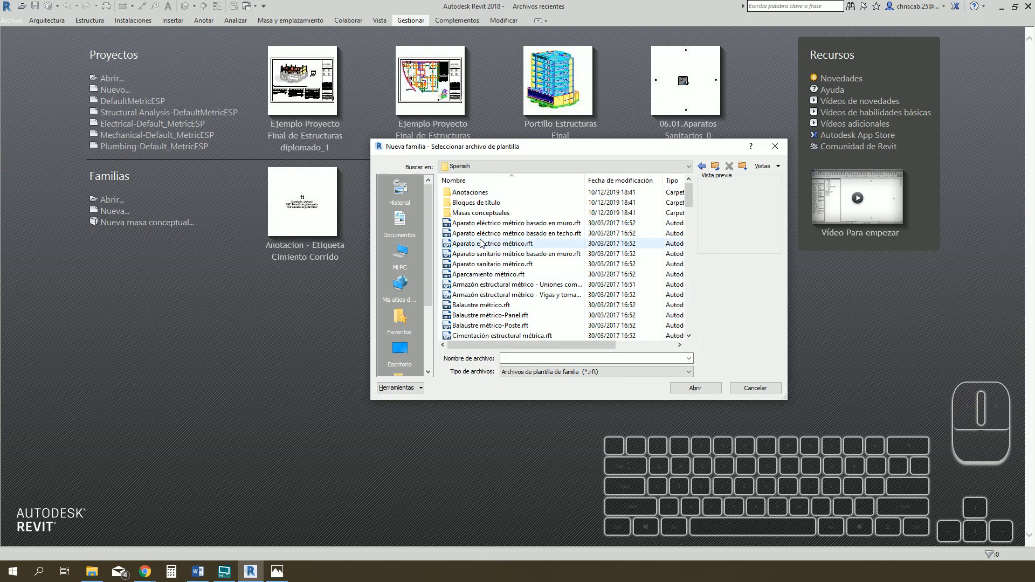
scroll(481, 243, down, 12)
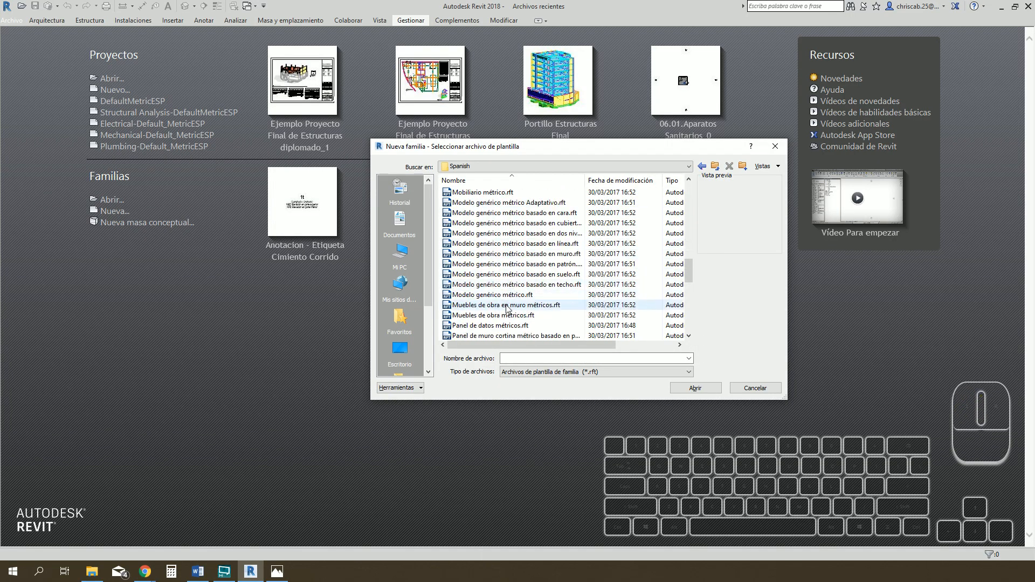
click(485, 193)
click(693, 393)
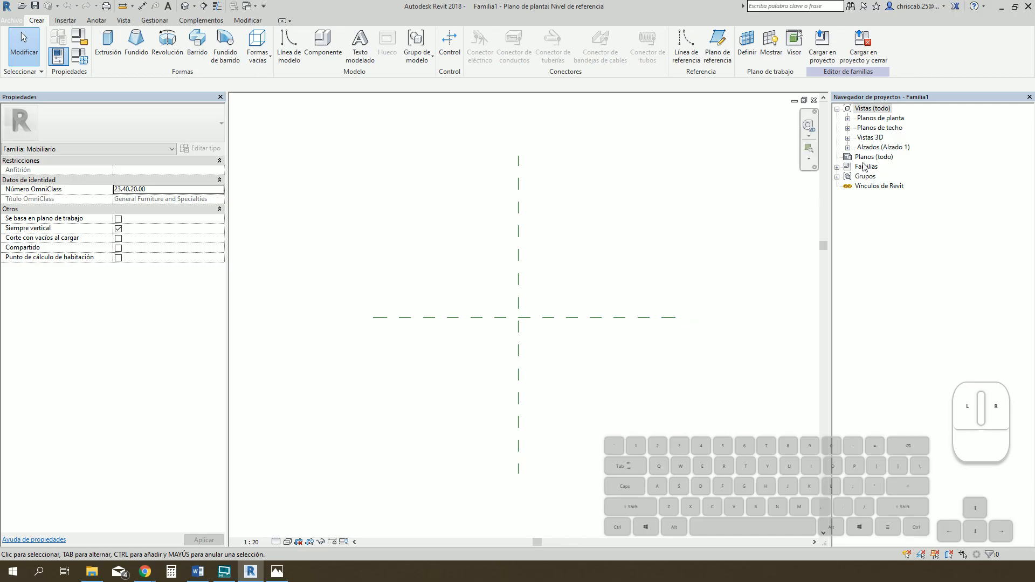
Expand the floor plans and elevations, look at the Derecha elevation and return to the Nivel de referencia plan
click(847, 118)
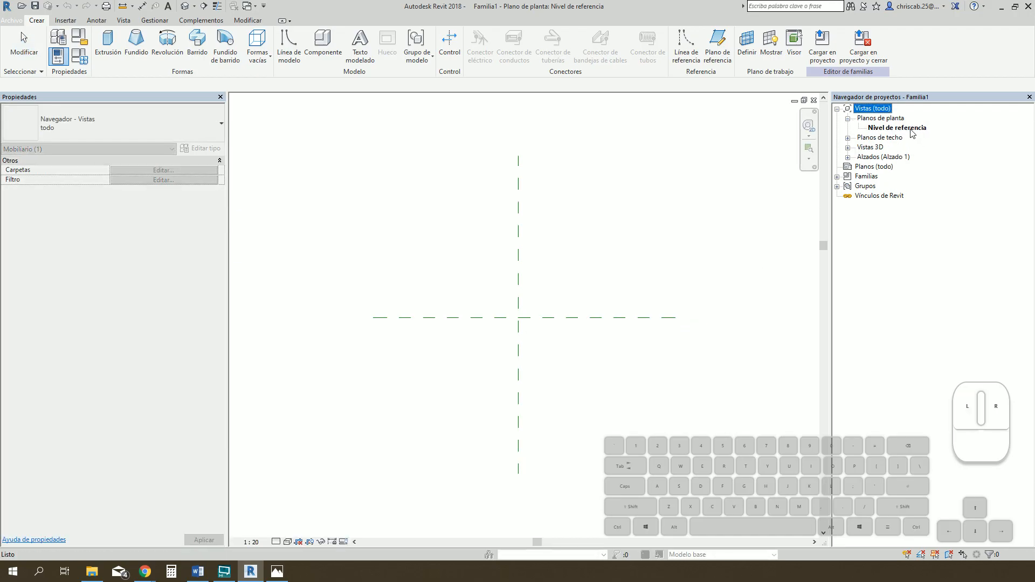
click(848, 158)
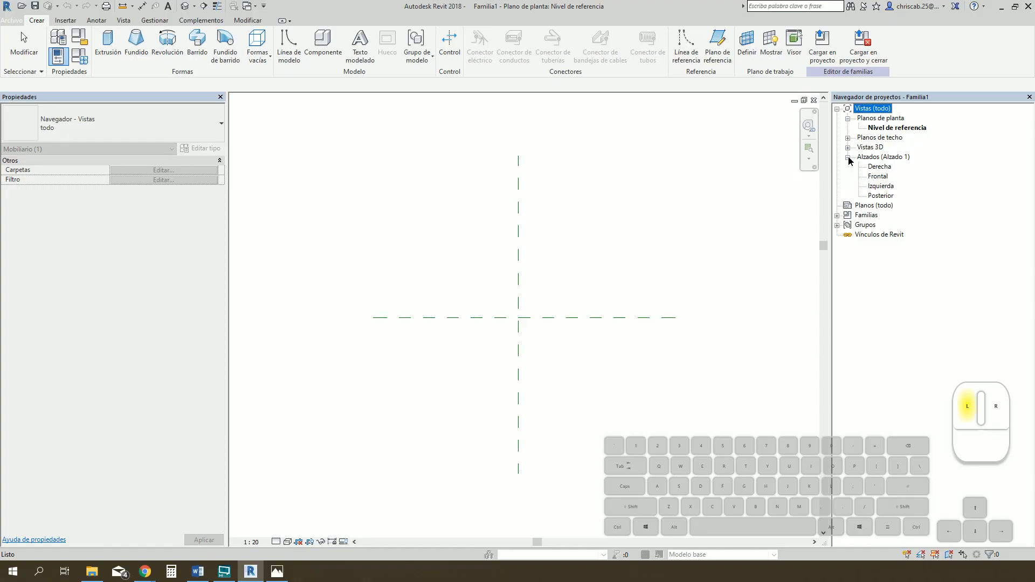
double_click(879, 167)
double_click(894, 128)
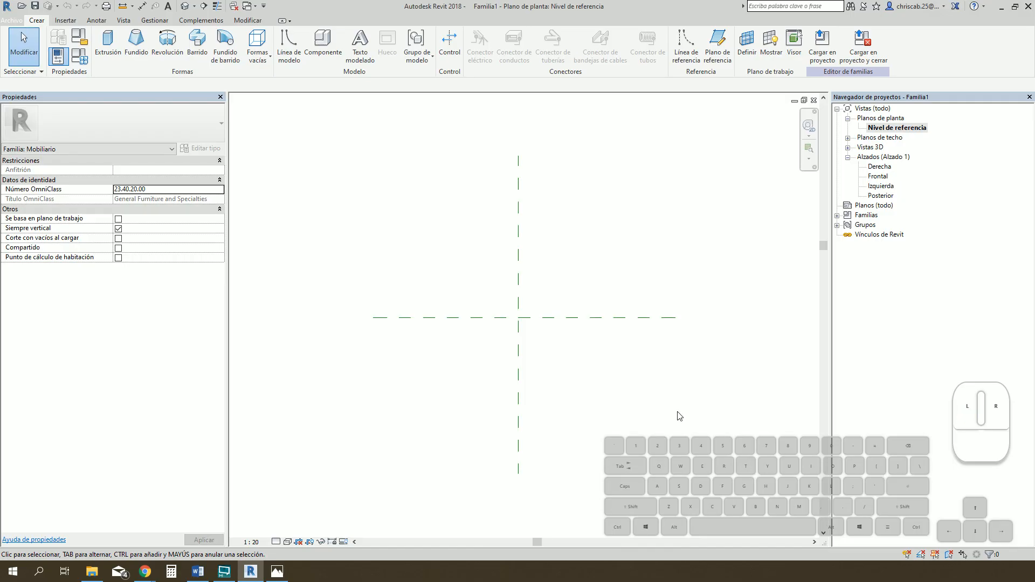
Draw two horizontal reference planes, about 380 mm above and 460 mm below the horizontal centre plane
key(r)
key(p)
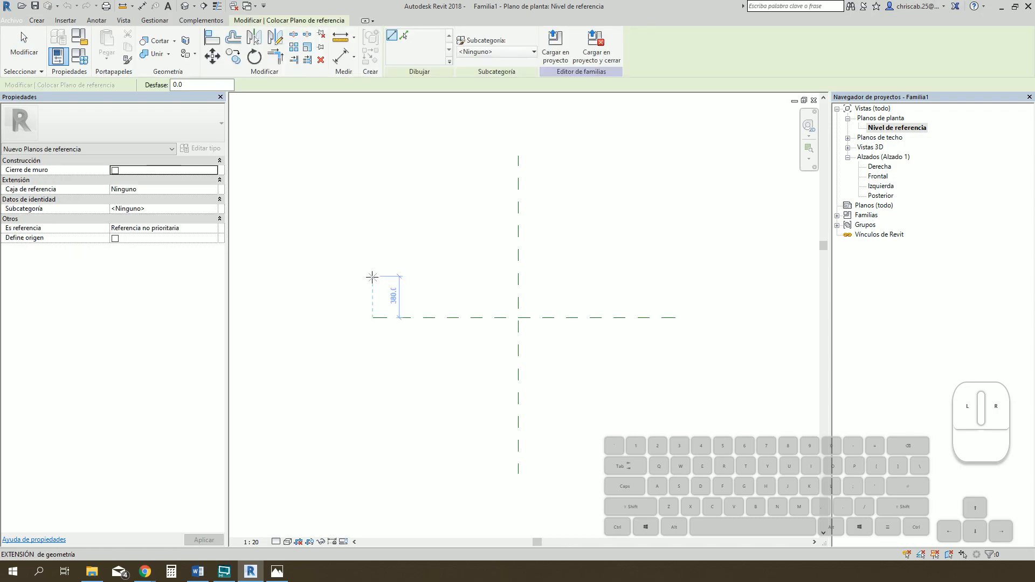
click(373, 276)
click(675, 276)
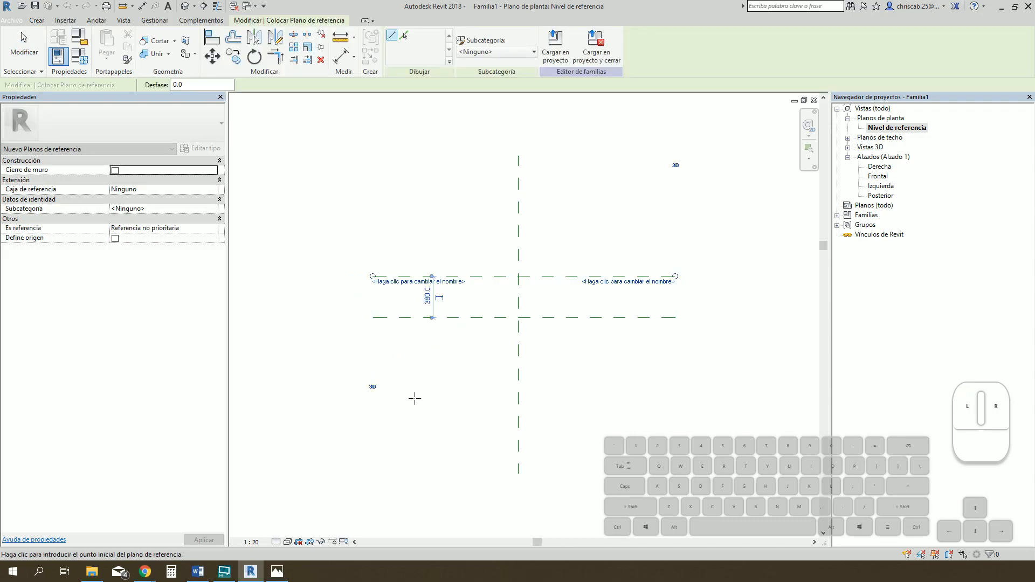
click(372, 367)
click(675, 368)
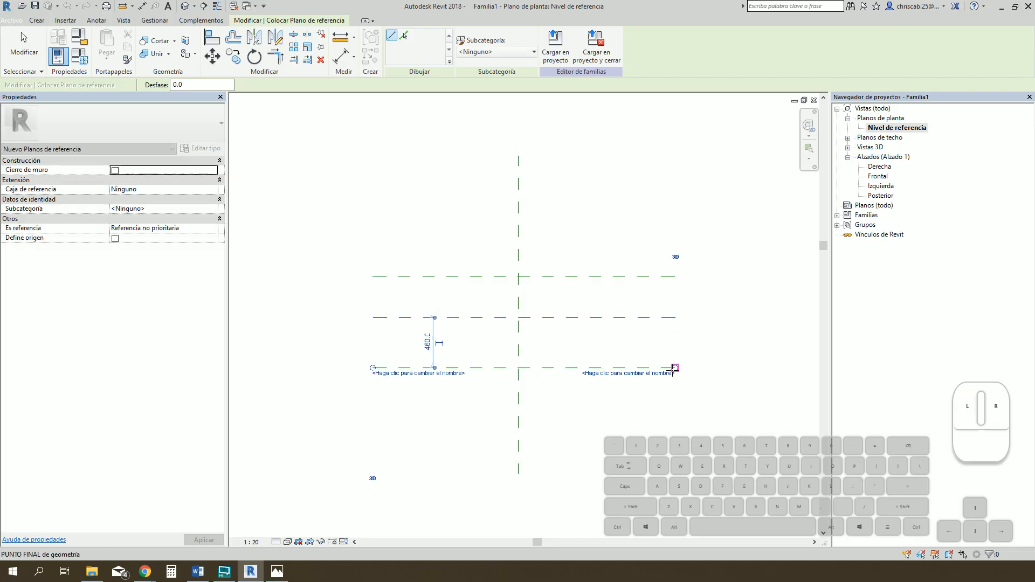
Draw two vertical reference planes, about 1185 mm right and 1005 mm left of the vertical centre plane
click(647, 224)
click(647, 430)
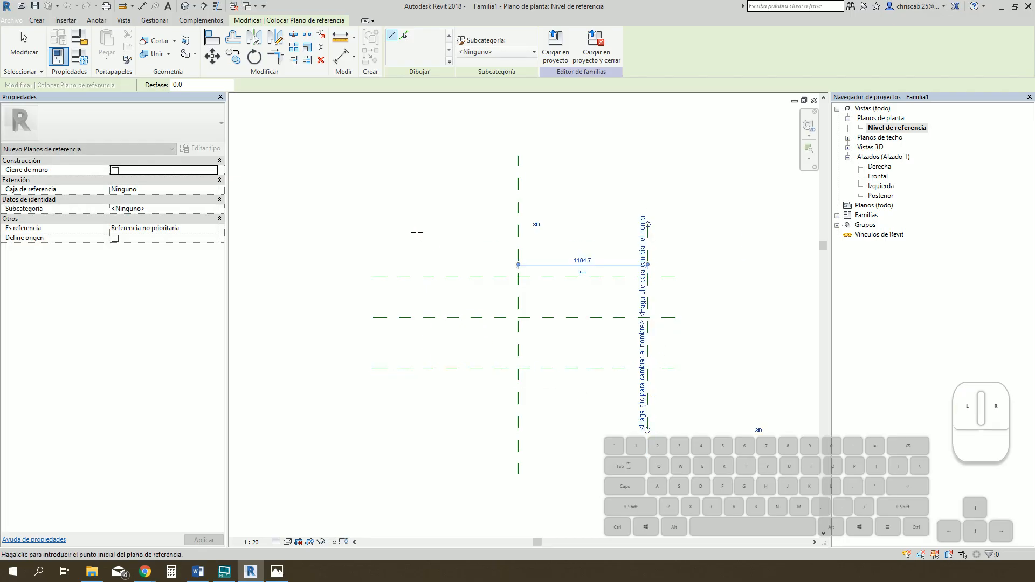
click(408, 218)
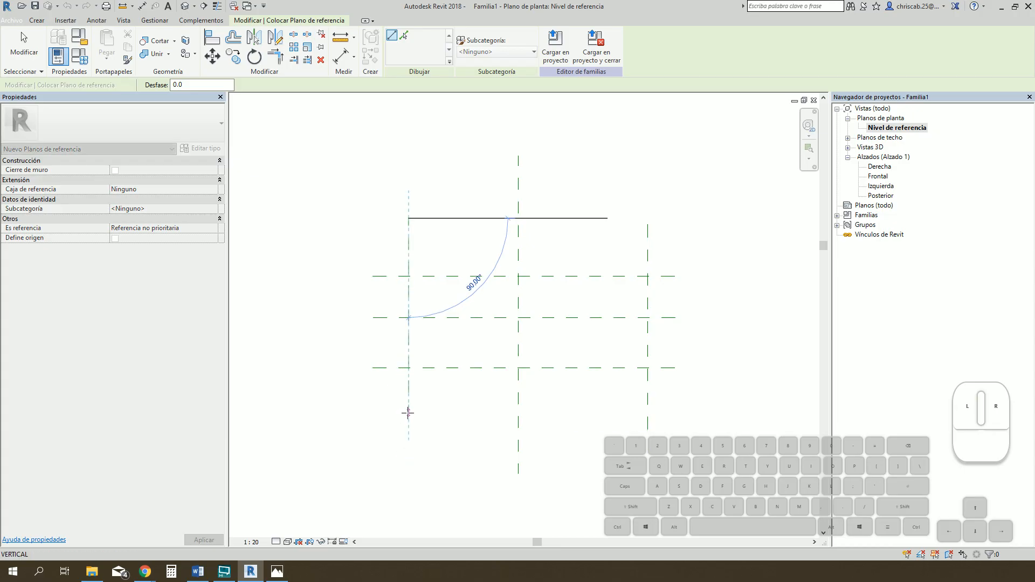
click(408, 413)
key(Escape)
key(Escape)
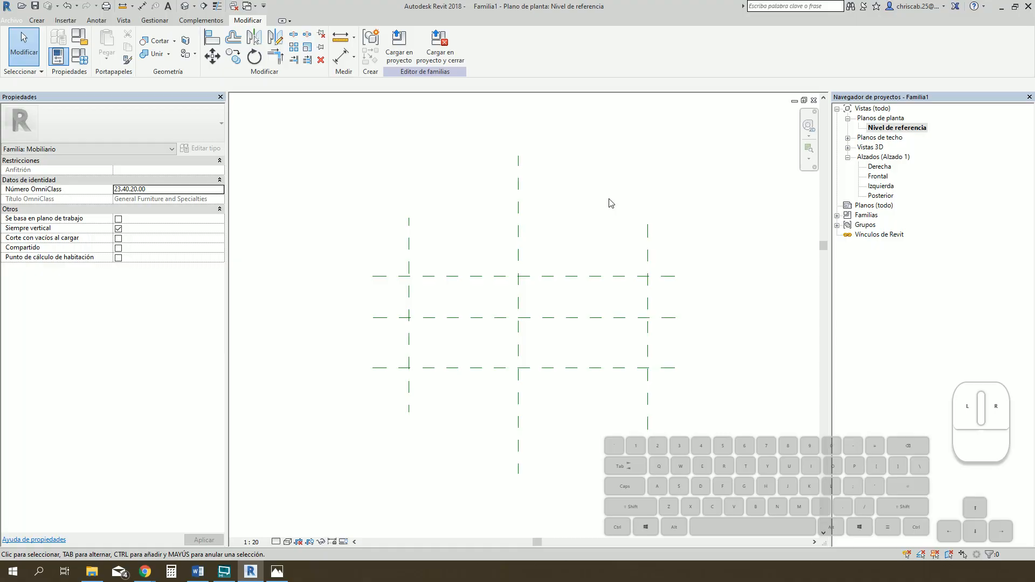
Place a continuous aligned dimension across the three vertical reference planes, above the layout
key(d)
key(i)
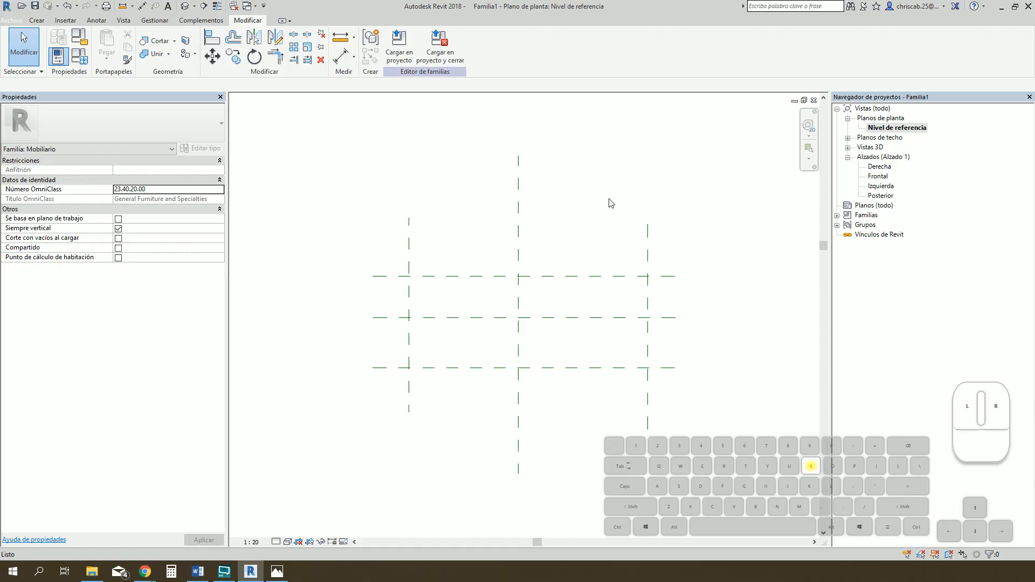
click(408, 249)
click(518, 254)
click(647, 256)
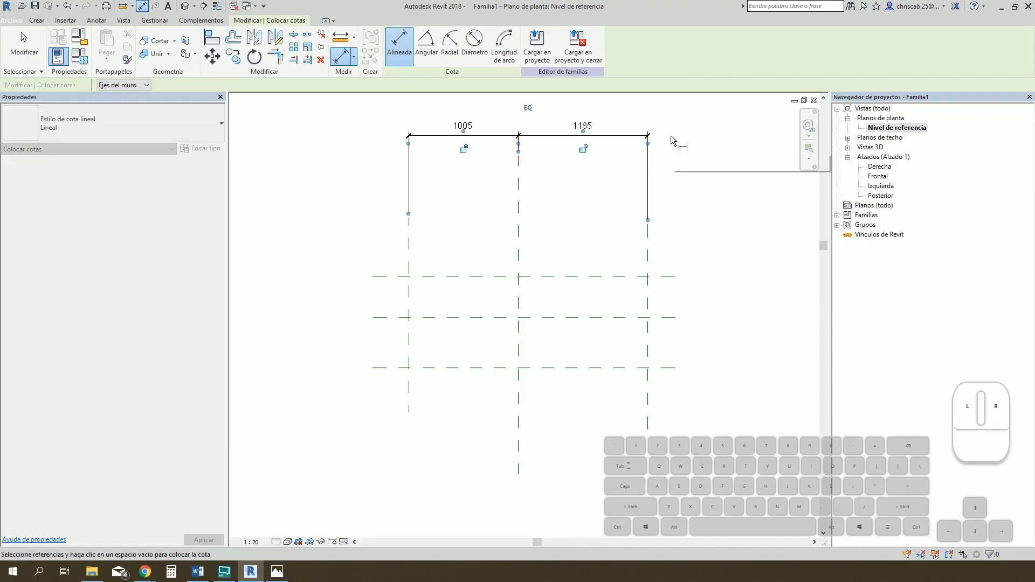
click(671, 139)
Place a continuous aligned dimension across the three horizontal reference planes, left of the layout
click(382, 368)
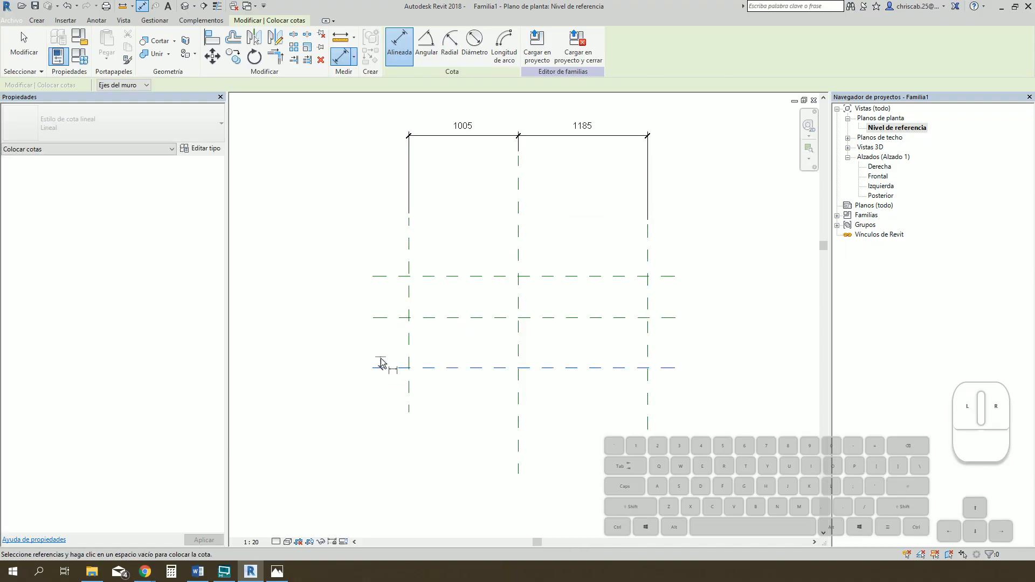
click(383, 317)
click(381, 276)
click(318, 265)
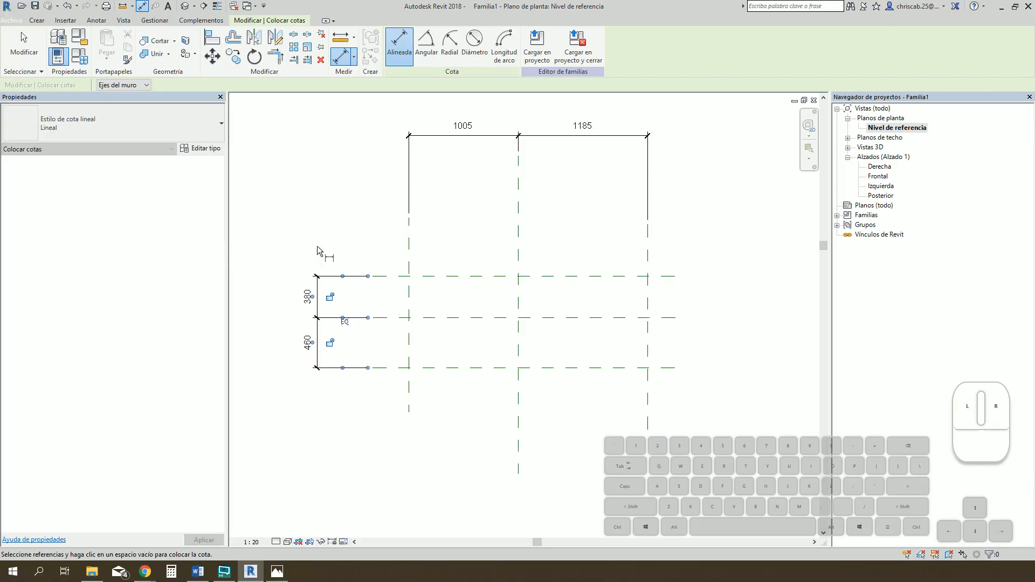
key(Escape)
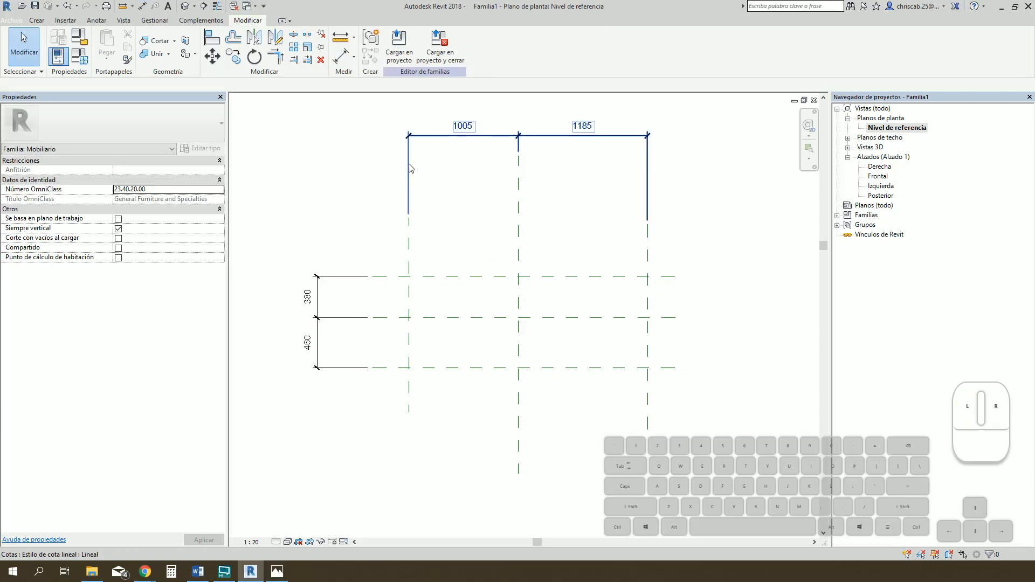
Apply the EQ equality constraint to both continuous dimensions so the outer planes are centred
click(538, 135)
click(527, 107)
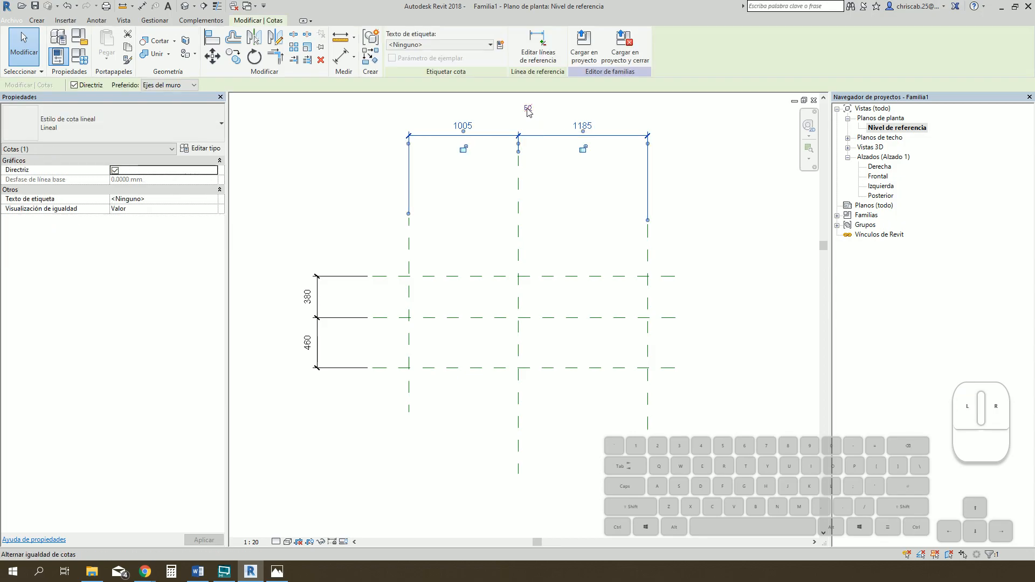
click(351, 279)
click(345, 322)
click(515, 442)
Dimension the overall distance between the two outer vertical reference planes, below the layout
key(d)
key(i)
click(385, 395)
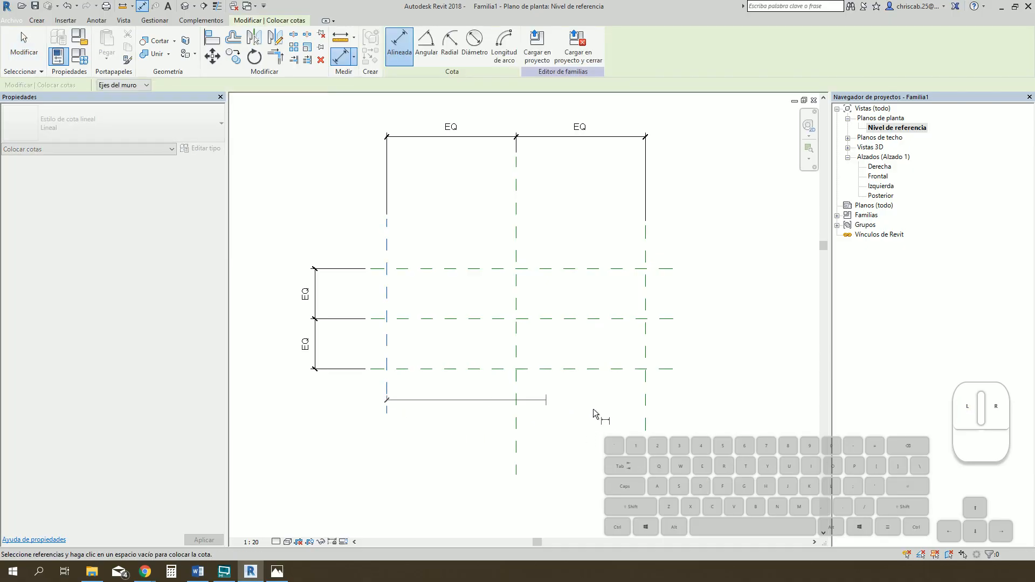
click(645, 415)
click(665, 492)
Dimension the overall distance between the two outer horizontal reference planes, right of the layout
click(671, 369)
click(730, 280)
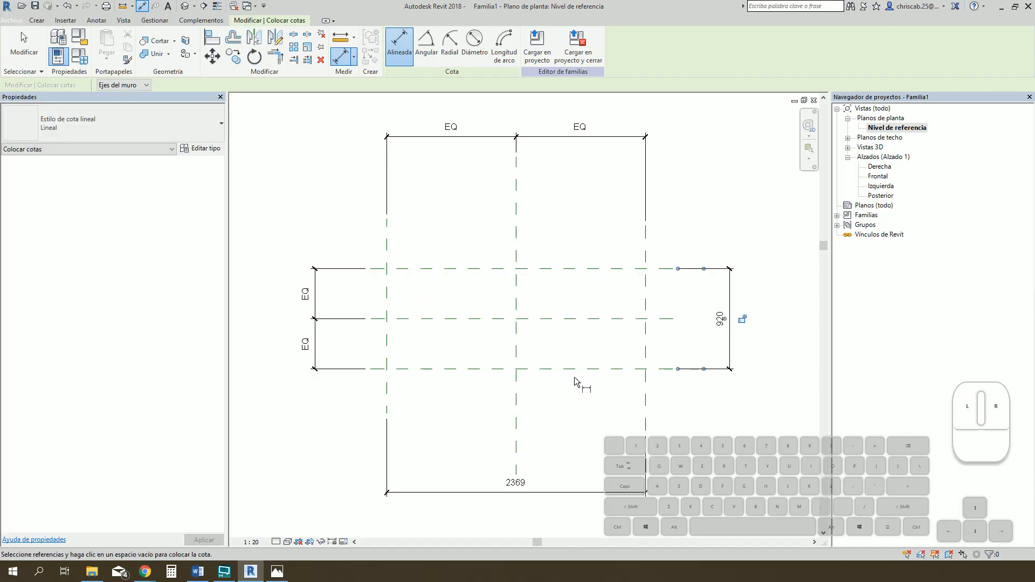
key(Escape)
key(Escape)
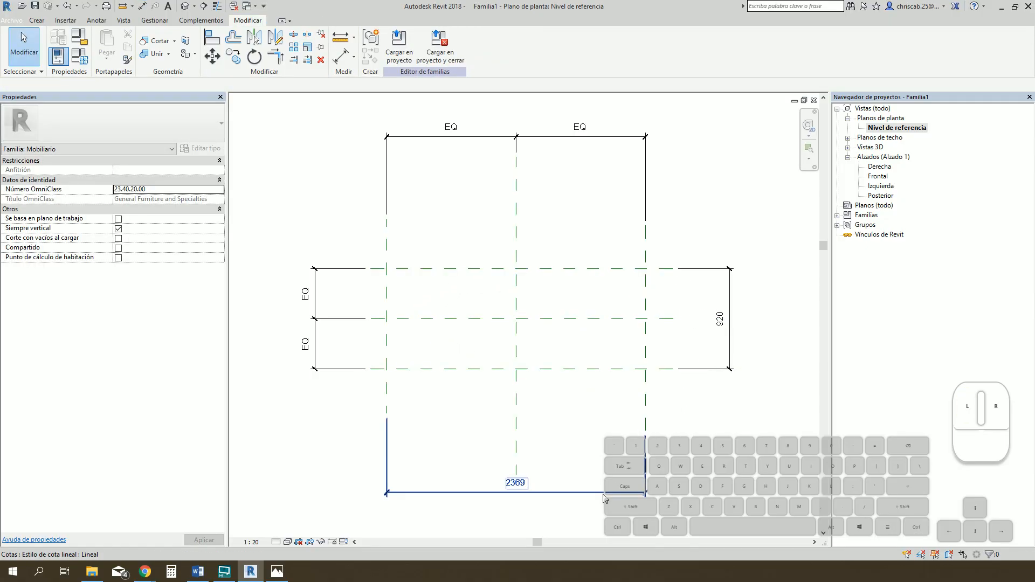
Label the overall dimension between the outer vertical planes with a new type parameter named Longitud
click(603, 489)
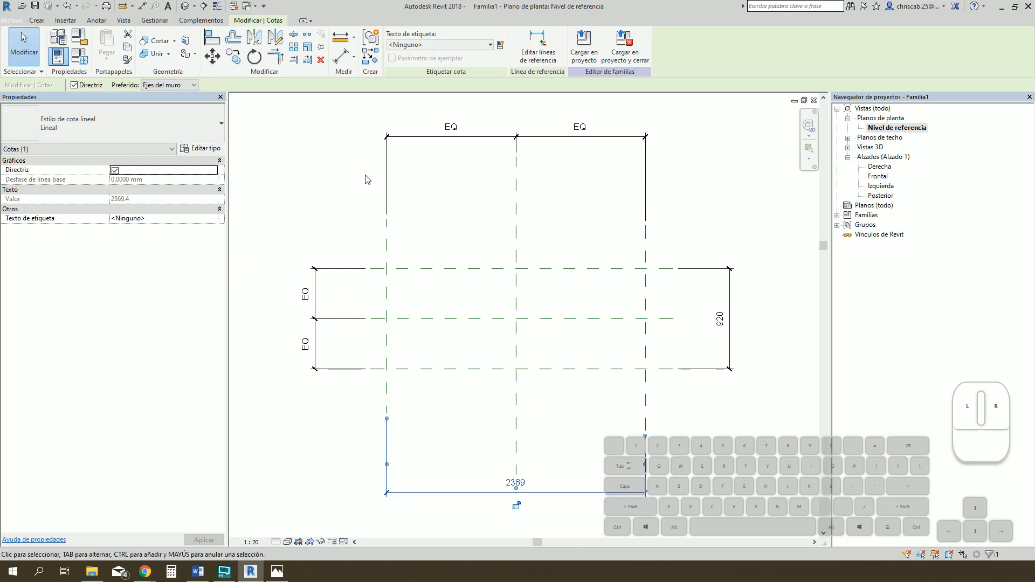
click(491, 47)
click(501, 46)
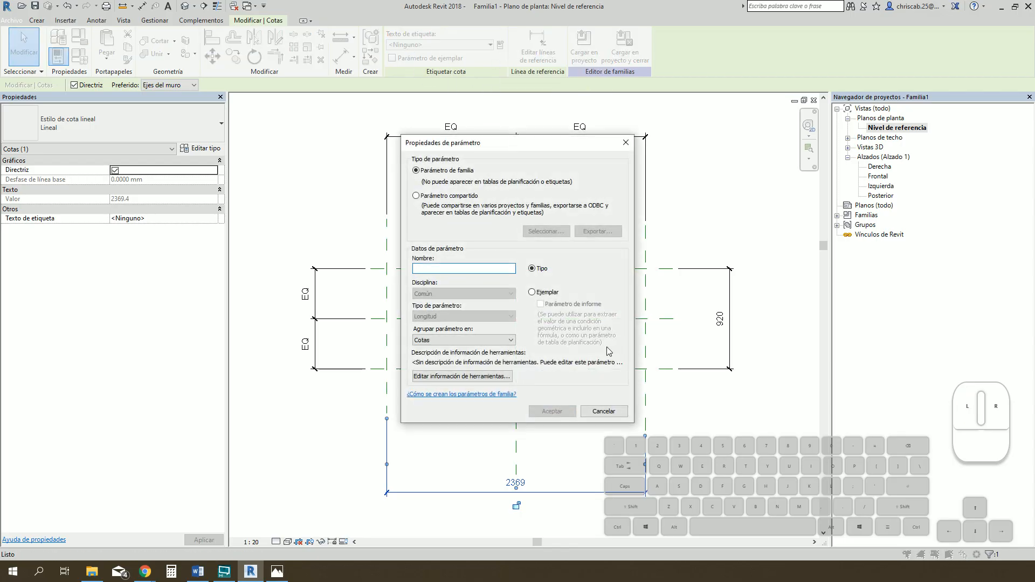
text(Longitud)
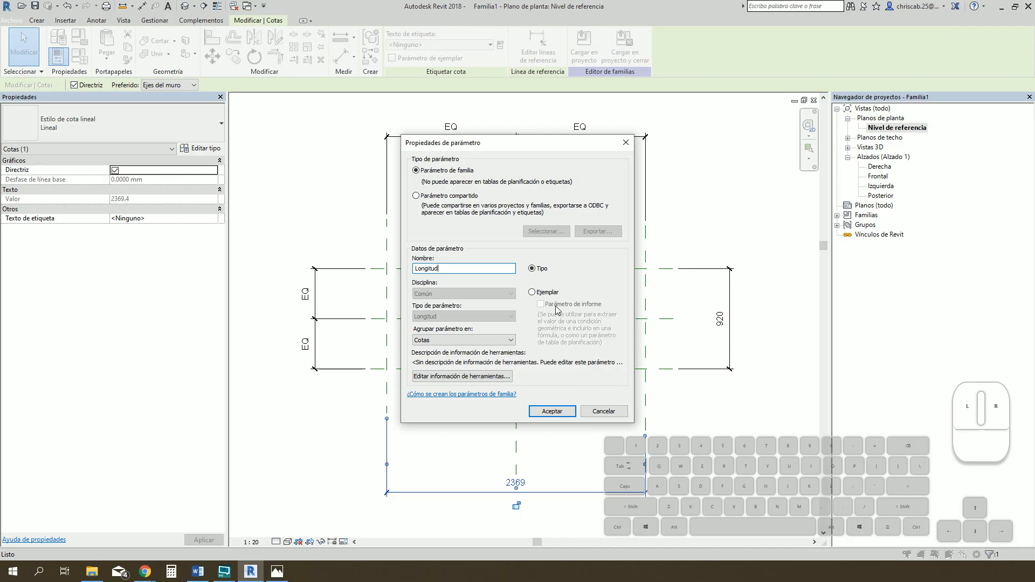
click(553, 412)
Label the overall dimension between the outer horizontal planes with a new type parameter named Anchura
click(723, 317)
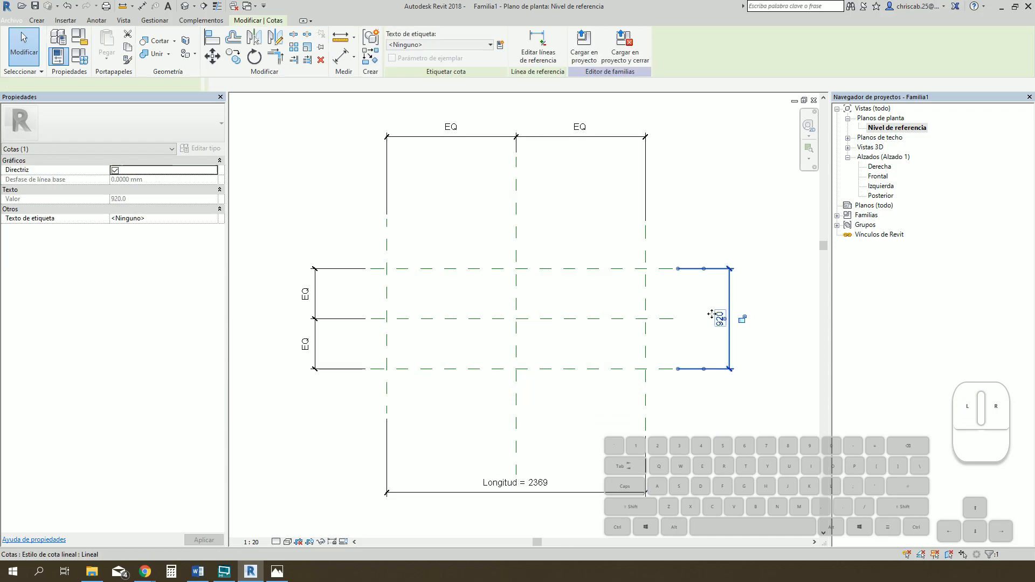
click(505, 45)
text(Anchura)
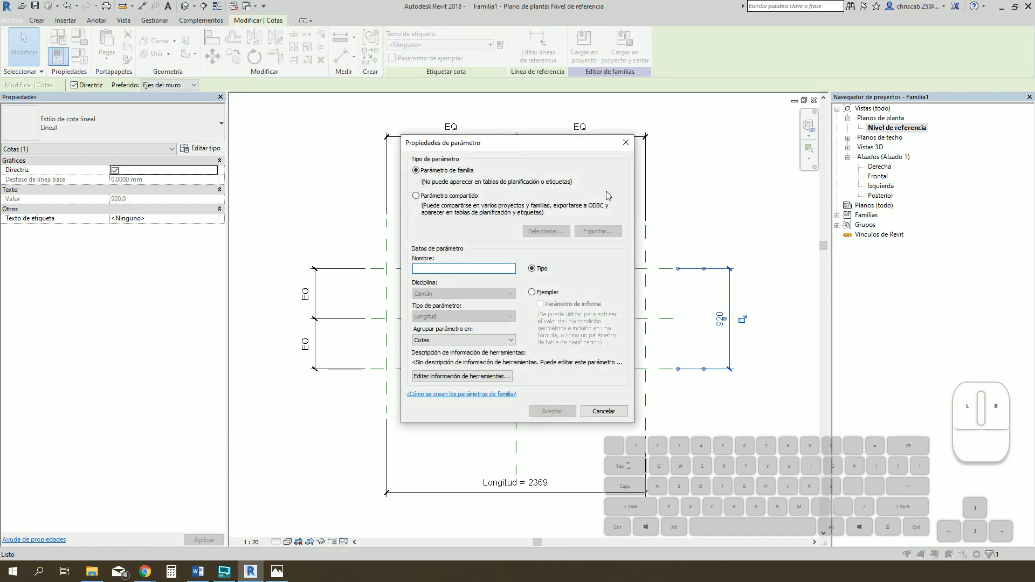
key(Return)
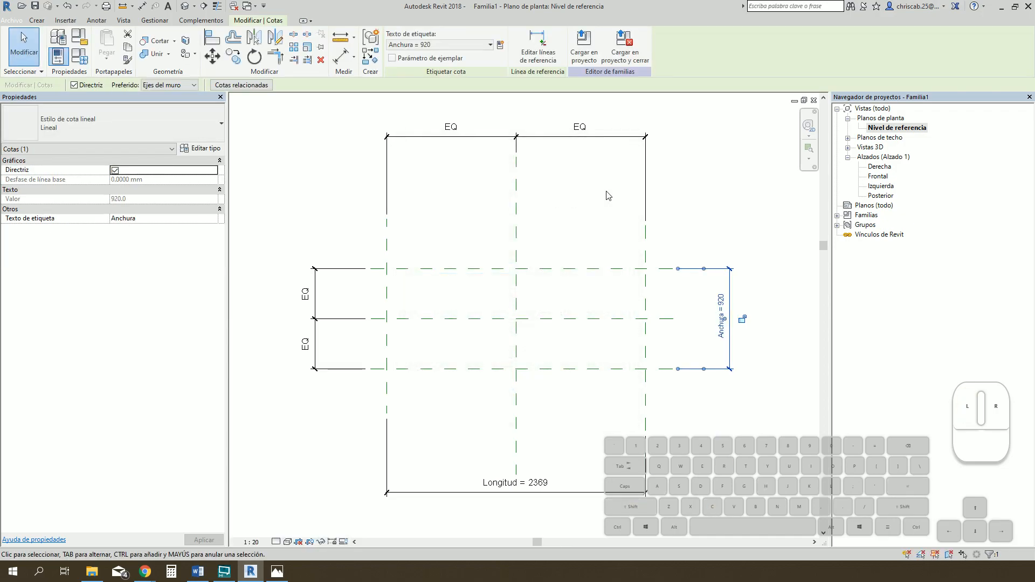
click(725, 241)
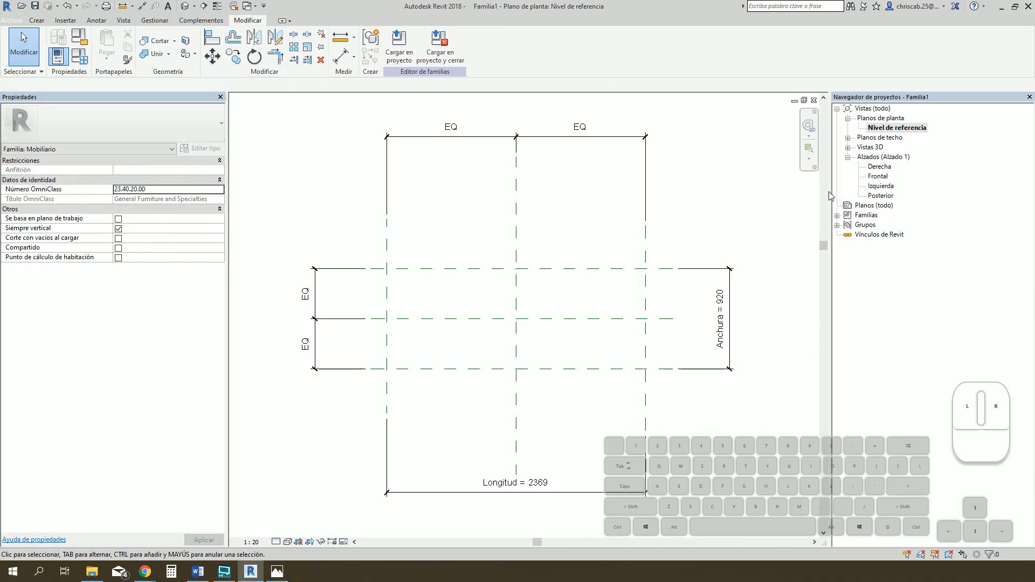
In the Derecha elevation, draw a horizontal reference plane about 1464 mm above Nivel de referencia for the bookshelf's top
double_click(878, 167)
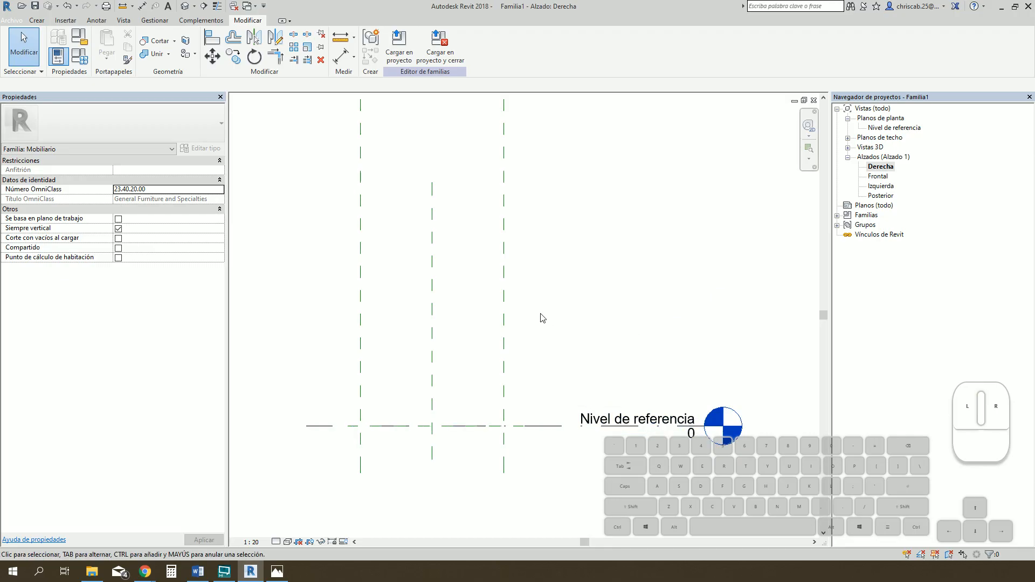
scroll(598, 318, down, 2)
key(r)
key(p)
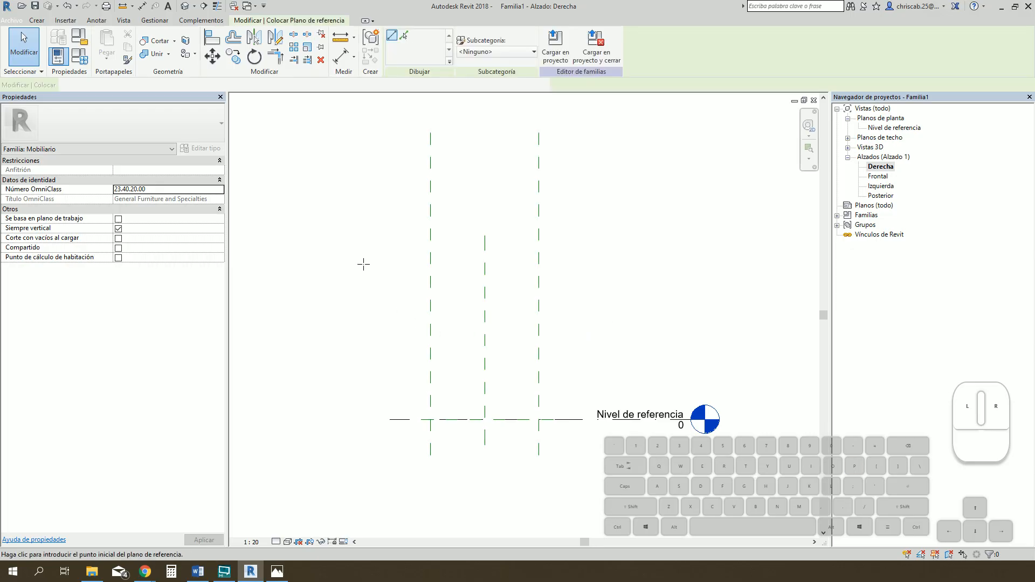
click(388, 246)
click(618, 246)
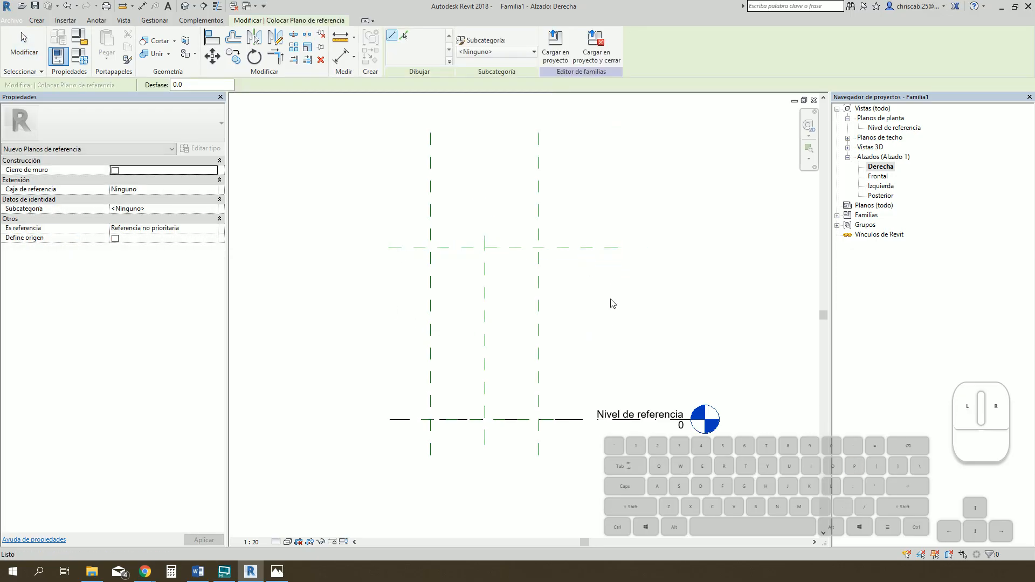
key(Escape)
key(Escape)
Dimension the height from Nivel de referencia to the top horizontal reference plane, left of the layout
key(d)
key(i)
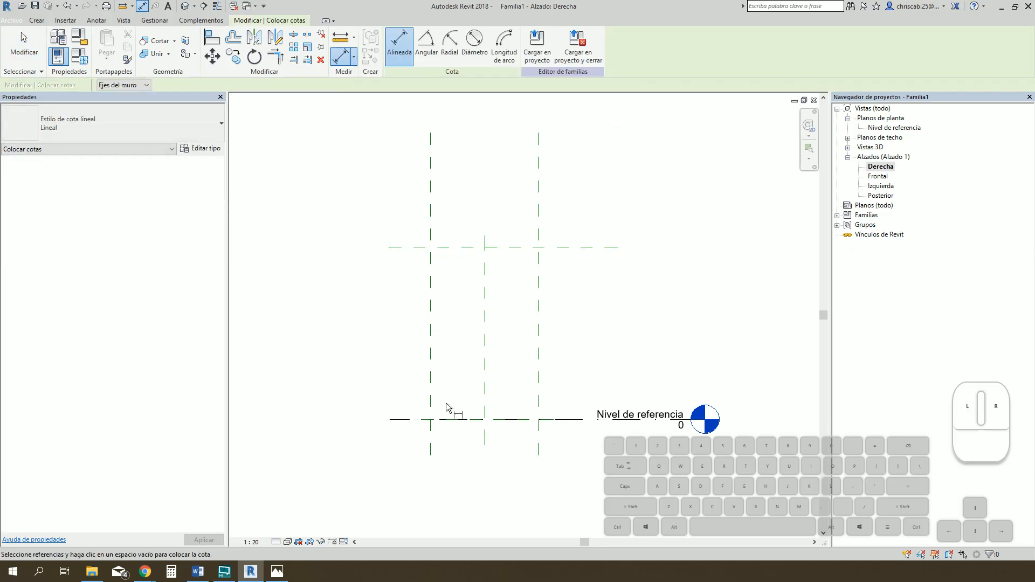
click(415, 420)
click(418, 247)
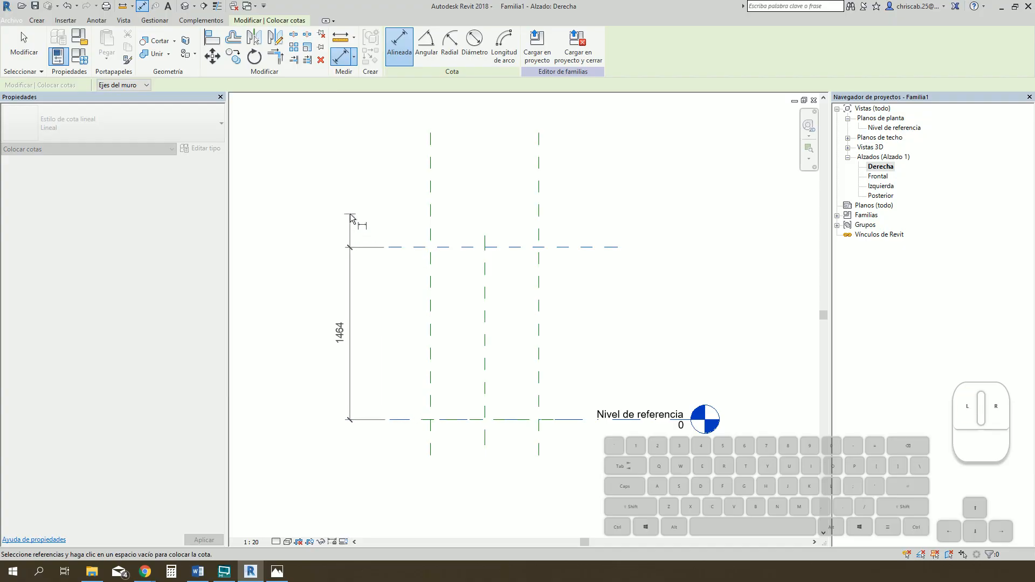
click(350, 218)
key(Escape)
key(Escape)
Label the overall height dimension with a new type parameter named Altura
click(351, 323)
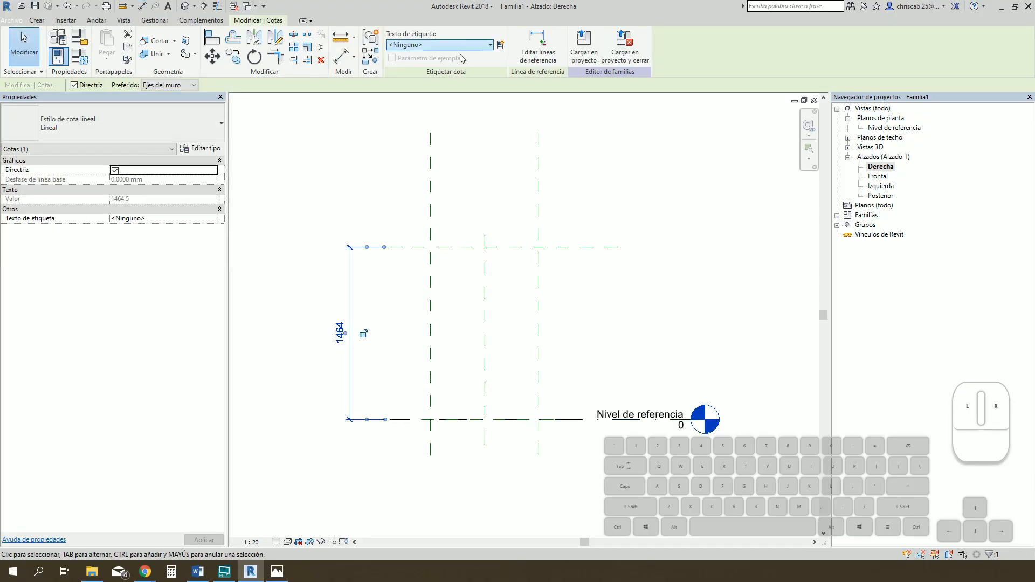
click(500, 46)
text(Longitud)
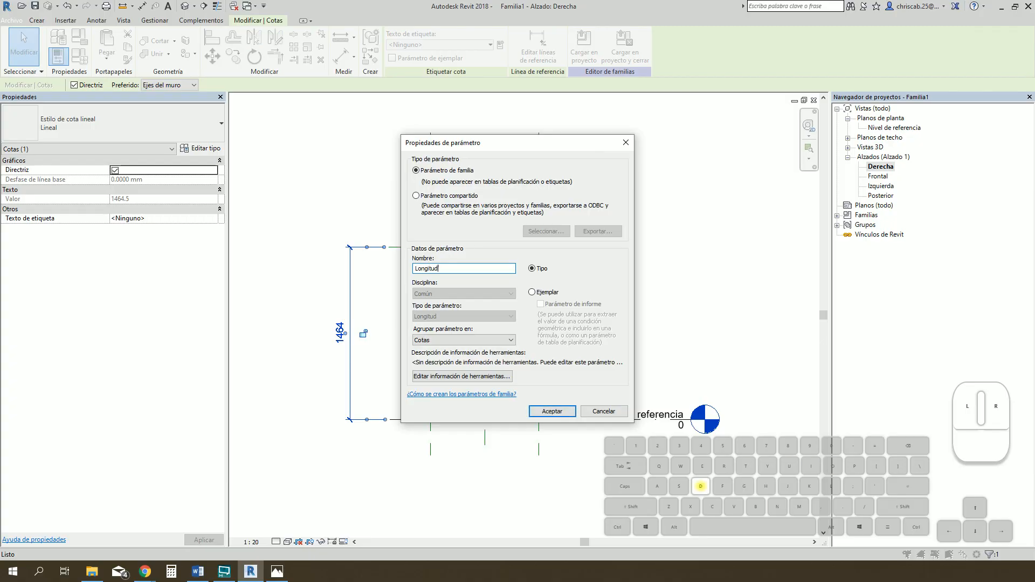
click(548, 413)
click(583, 291)
text(Altura)
key(Return)
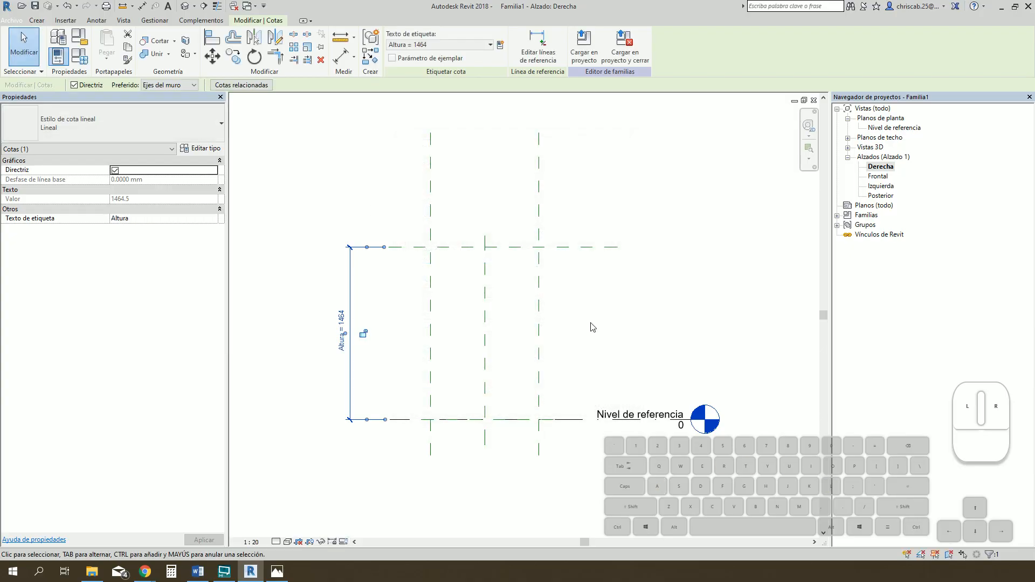
Review the Nivel de referencia floor plan against the bookshelf reference photo
double_click(894, 127)
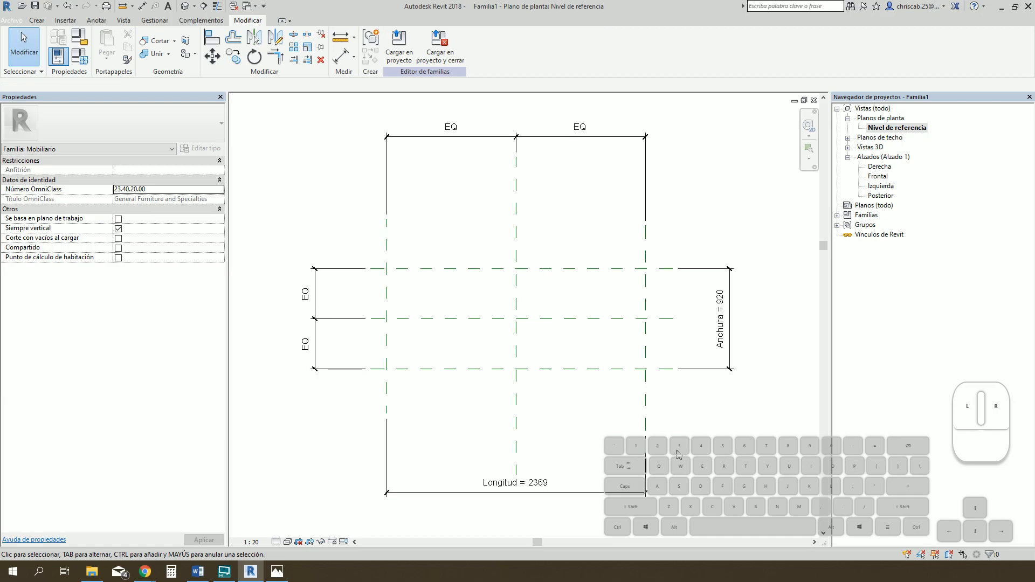
key(alt+Tab)
key(alt+Tab)
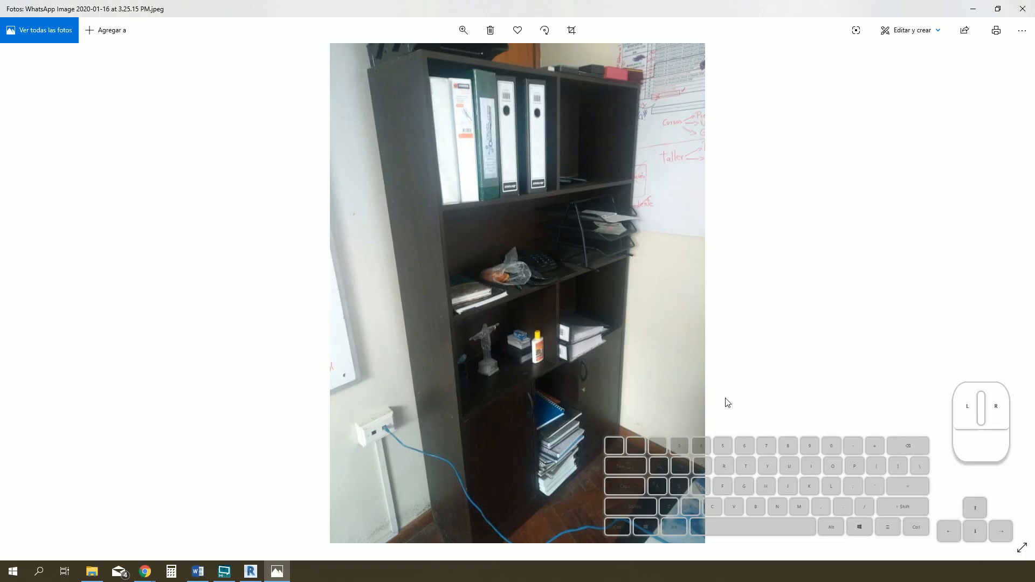
key(alt+Tab)
In the Derecha elevation, draw a horizontal base reference plane about 163 mm above Nivel de referencia
double_click(880, 166)
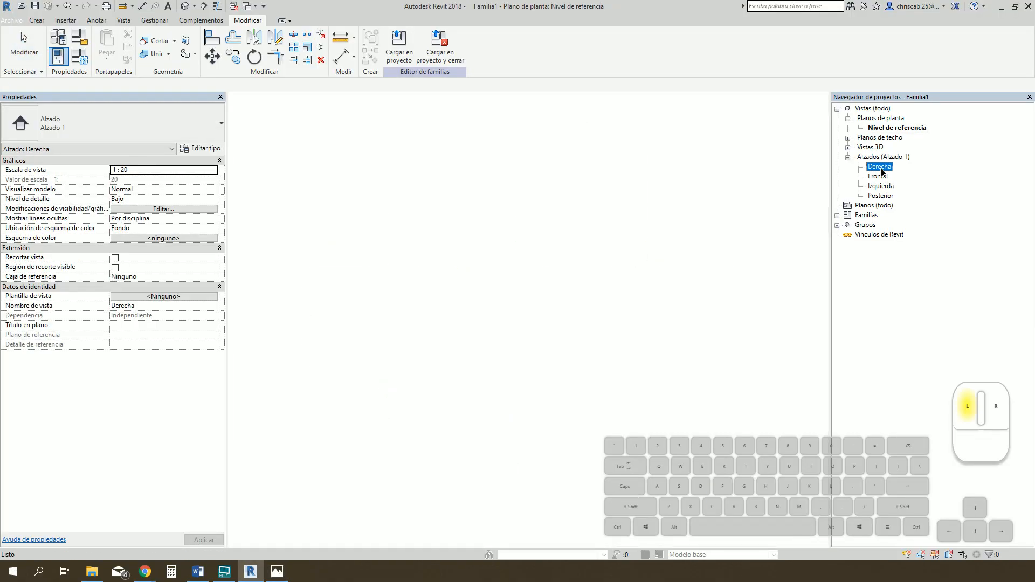
click(612, 361)
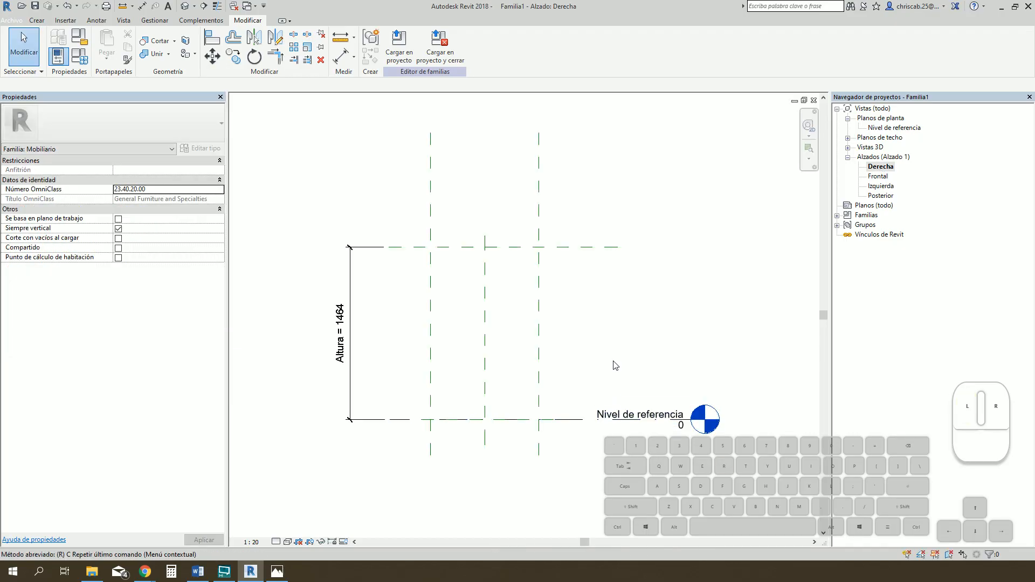
key(p)
click(404, 400)
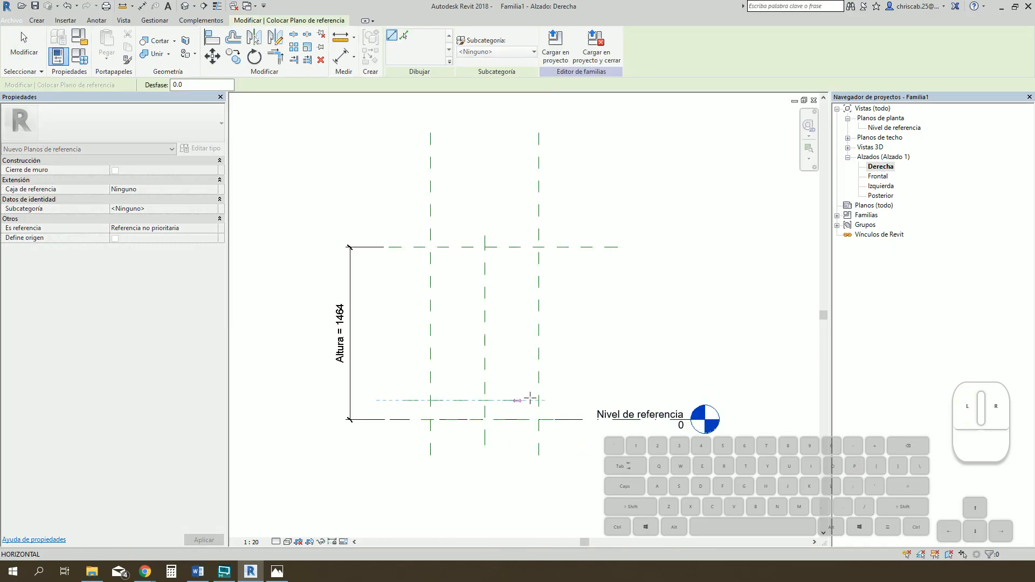
click(582, 400)
key(Escape)
key(Escape)
Dimension the distance from Nivel de referencia to the base reference plane, right of the vertical planes
scroll(564, 423, up, 3)
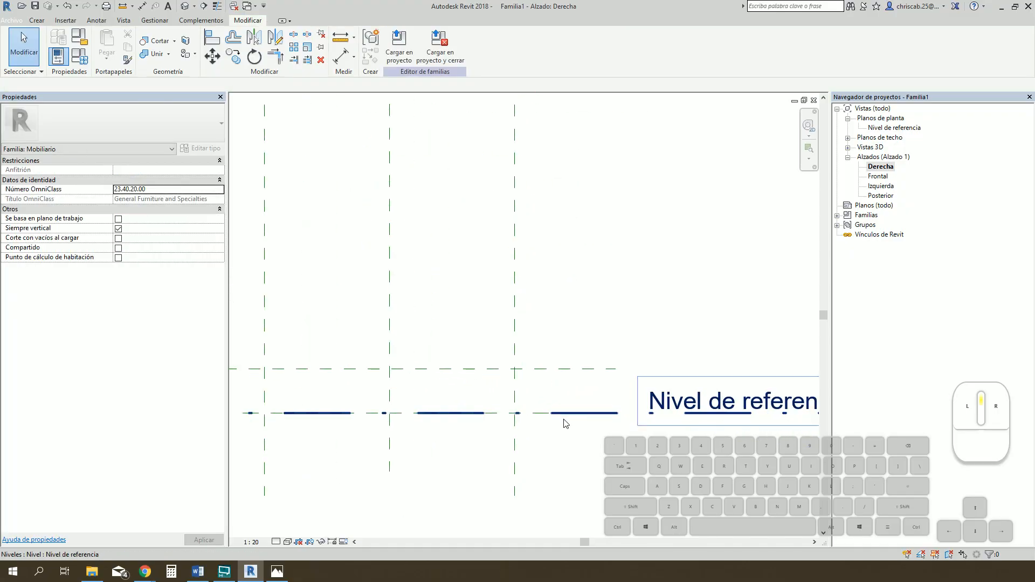
click(581, 413)
click(586, 369)
click(612, 309)
key(Escape)
click(613, 393)
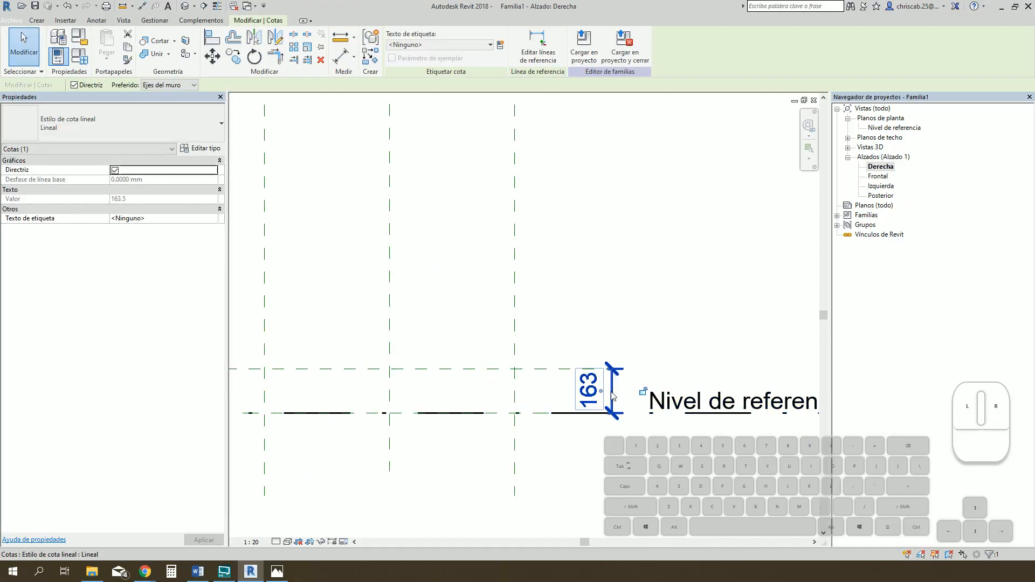
key(Escape)
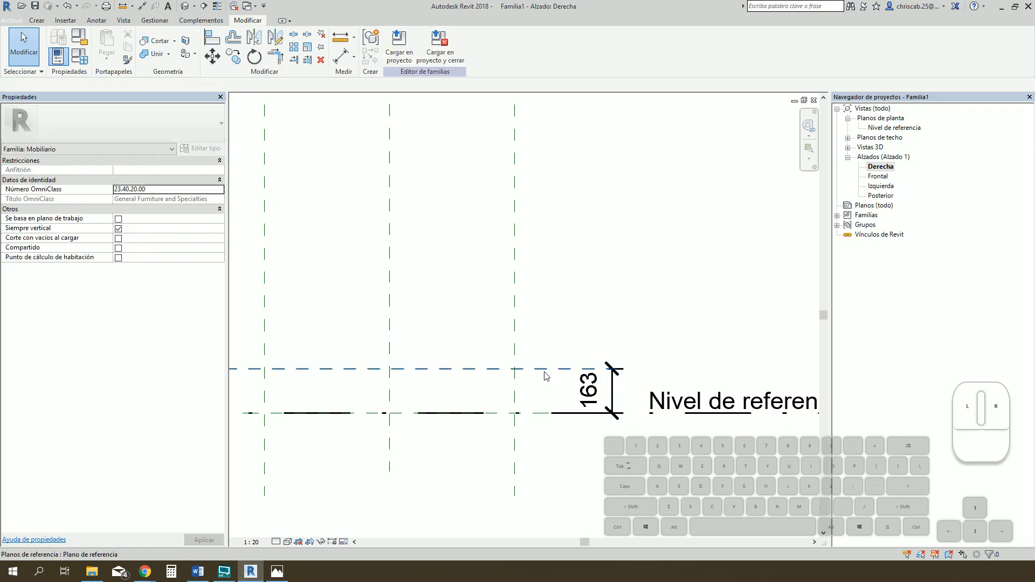
Set the base reference plane's height above Nivel de referencia to 100 mm
click(545, 370)
click(596, 390)
text(100)
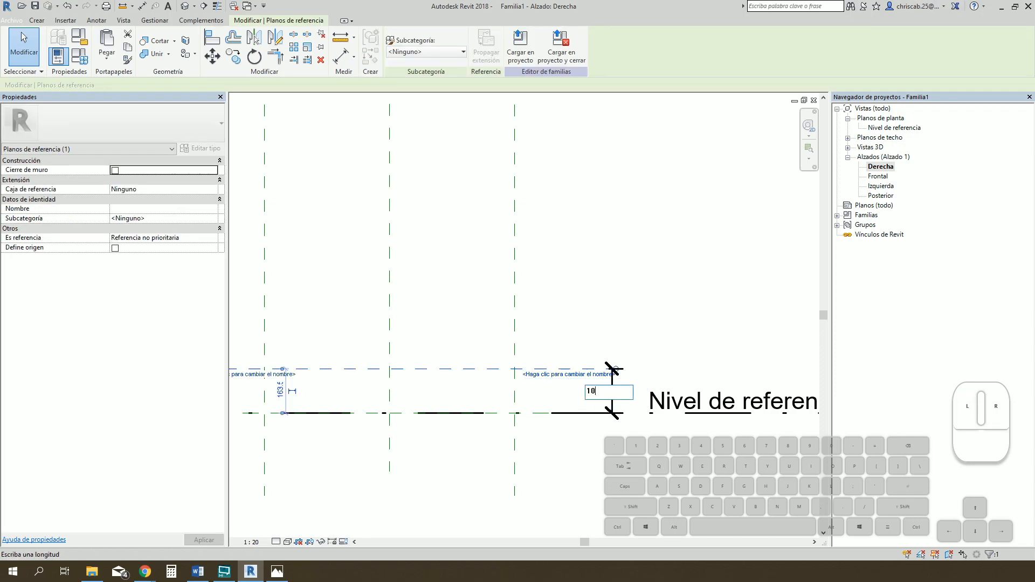
key(Return)
click(621, 326)
scroll(621, 326, down, 3)
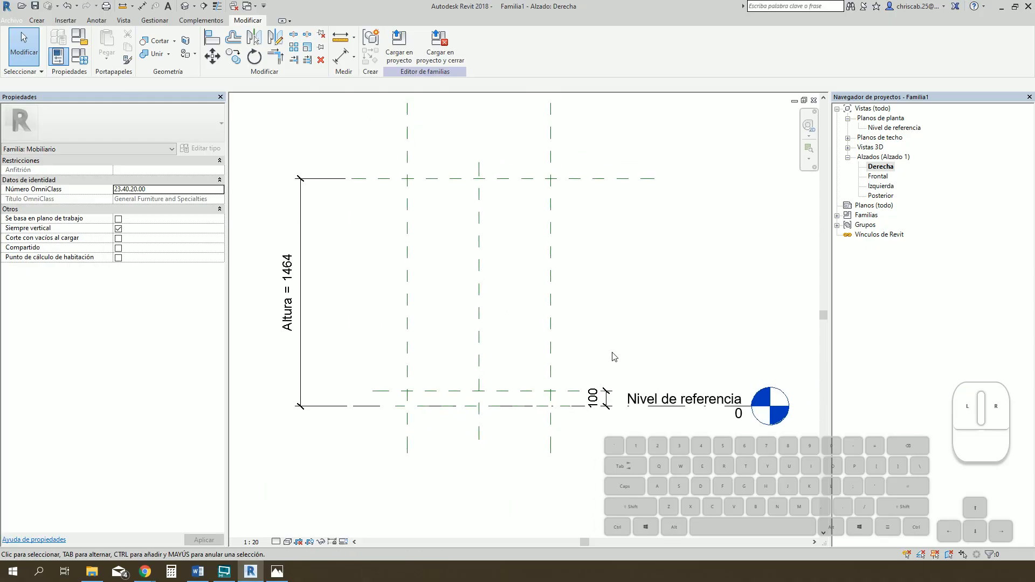
Following the photo, draw three horizontal shelf reference planes, the lowest about 364 mm above the base plane and the highest about 290 mm below the top plane
key(alt+Tab)
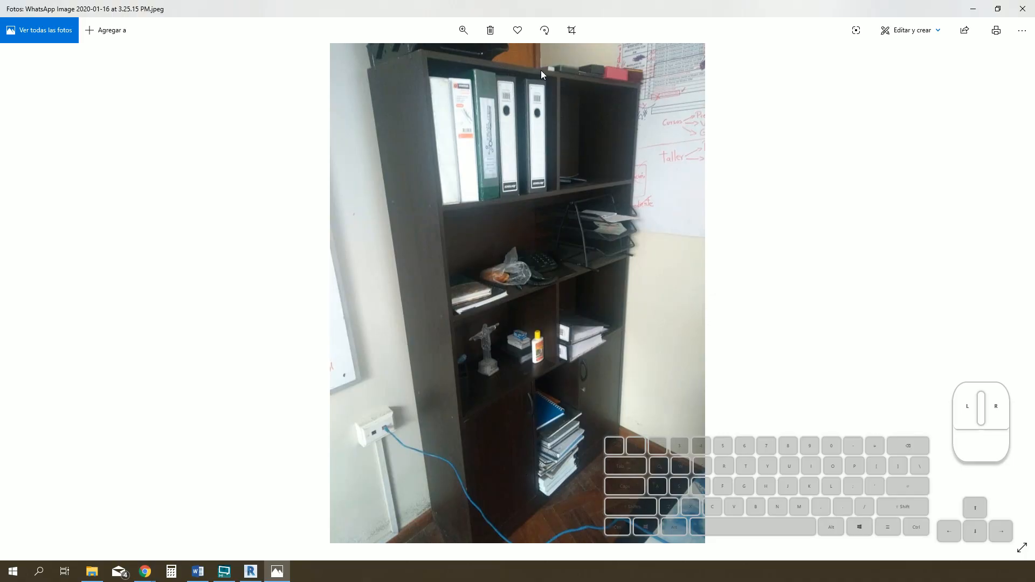
key(alt+Tab)
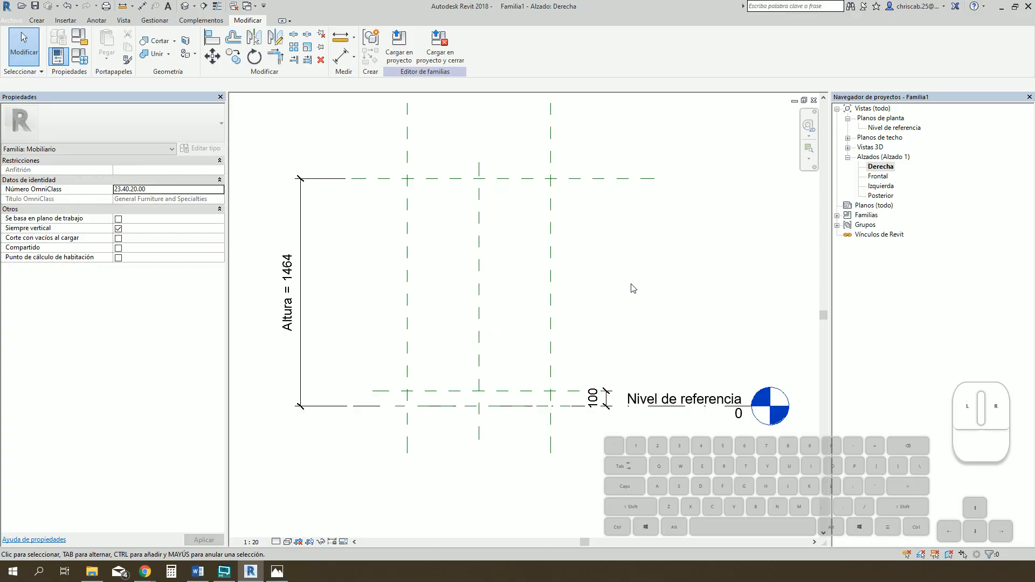
key(r)
key(p)
click(384, 334)
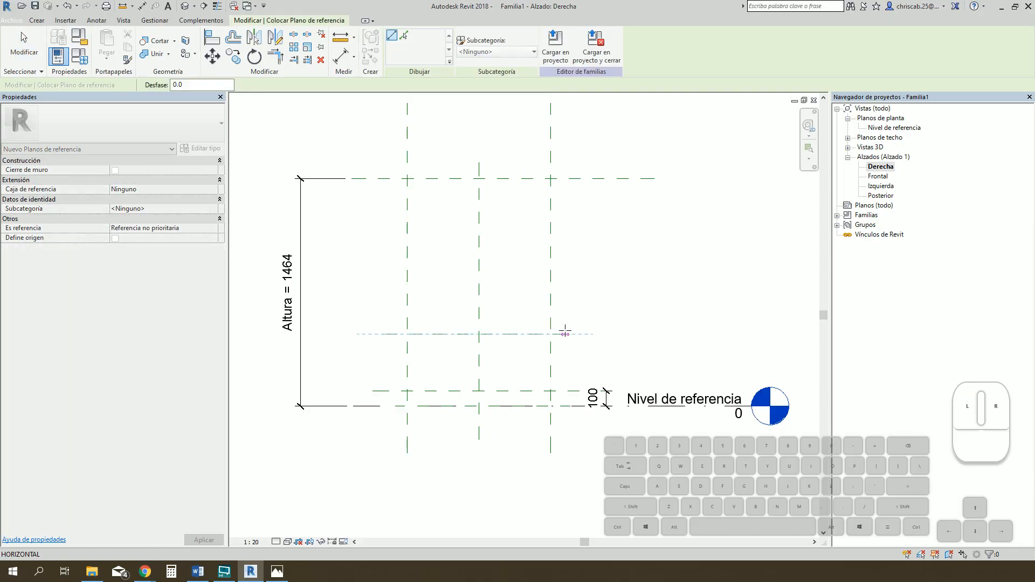
key(alt+Tab)
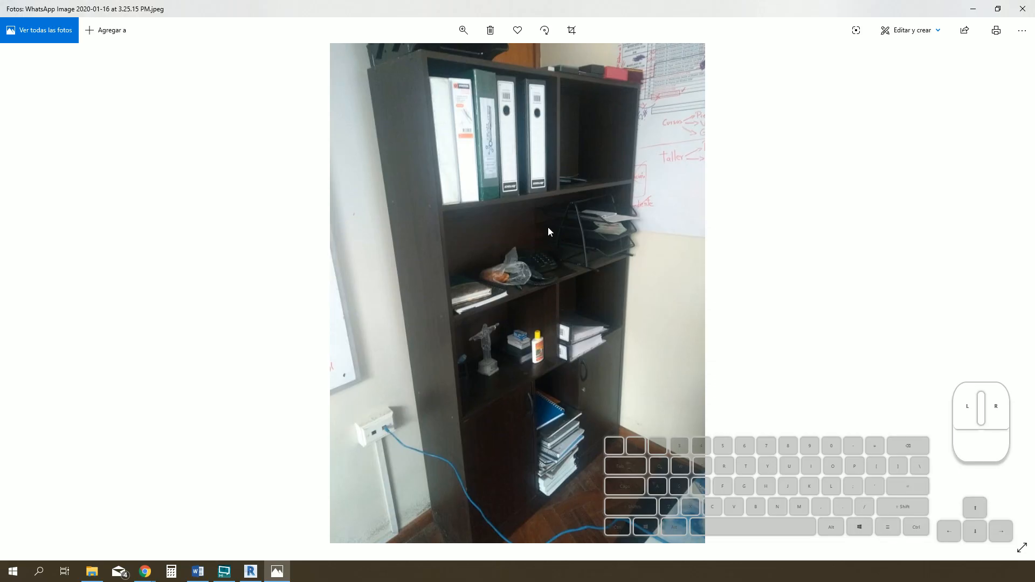
key(alt+Tab)
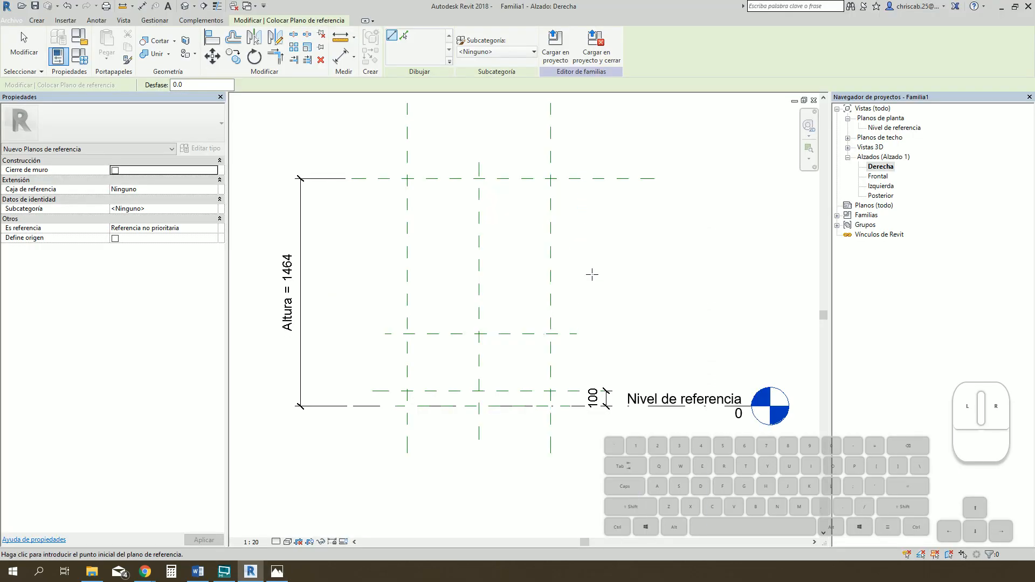
click(389, 285)
click(571, 286)
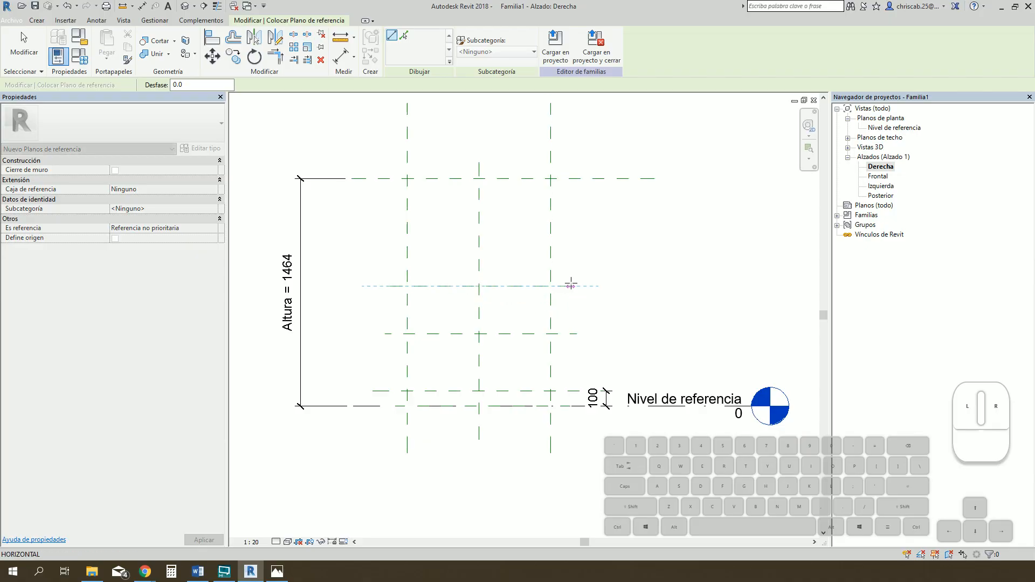
click(407, 224)
click(570, 223)
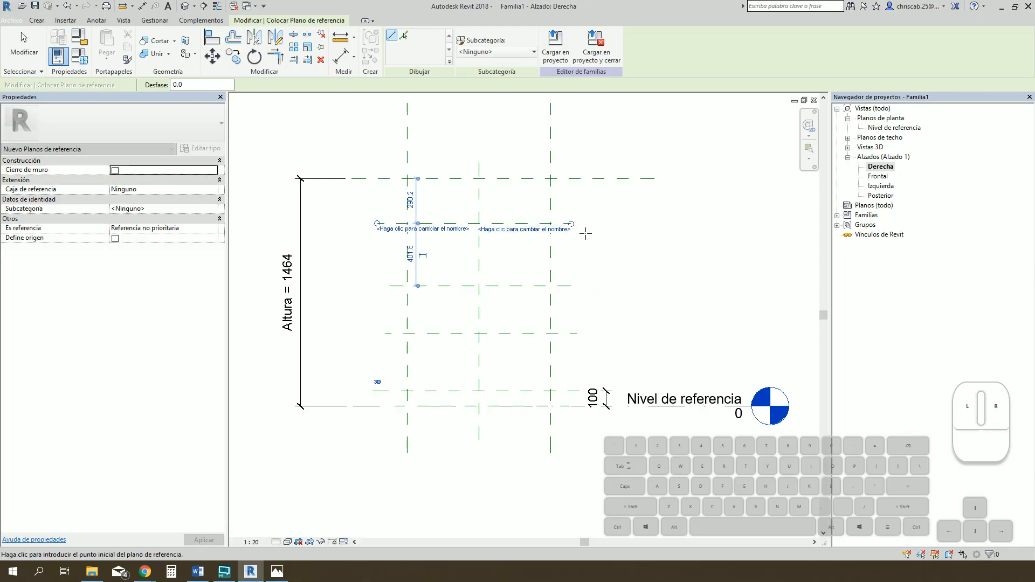
key(Escape)
key(Escape)
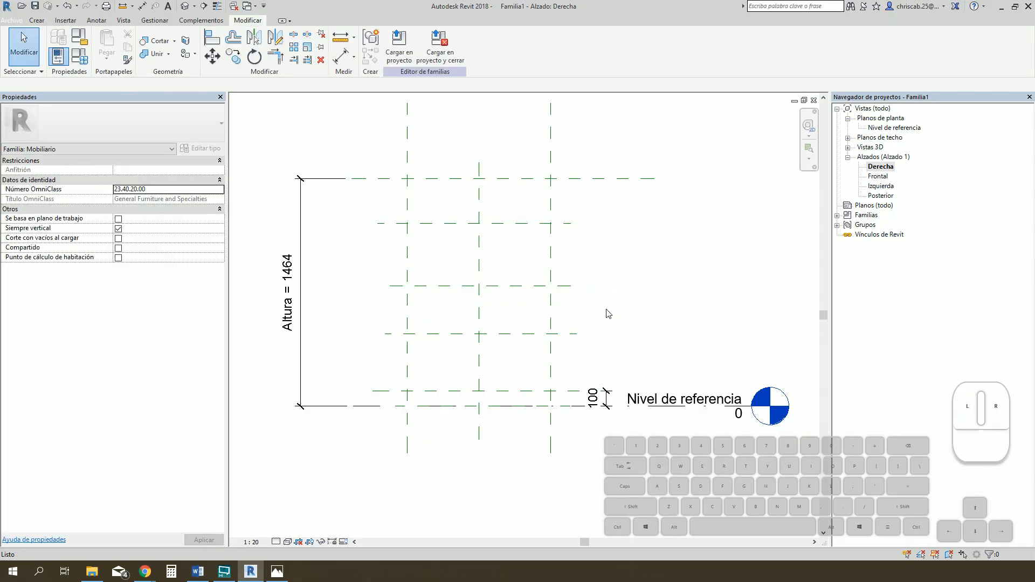
Dimension the three shelf planes and the top plane in one chain on the right and constrain their spacing as equal (EQ)
key(d)
key(i)
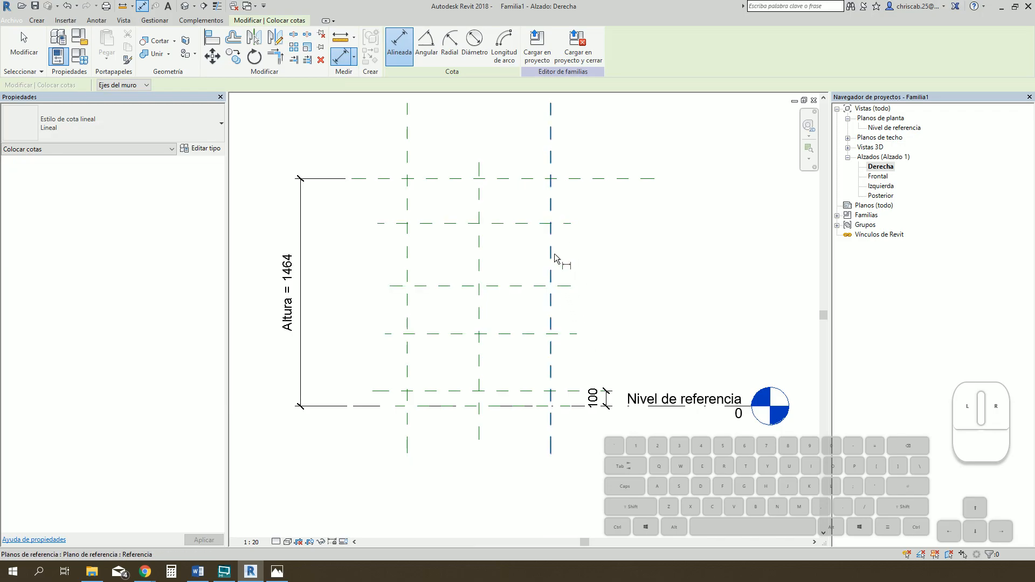
click(565, 334)
click(564, 285)
click(564, 223)
click(563, 178)
click(699, 198)
key(Escape)
click(698, 237)
click(738, 258)
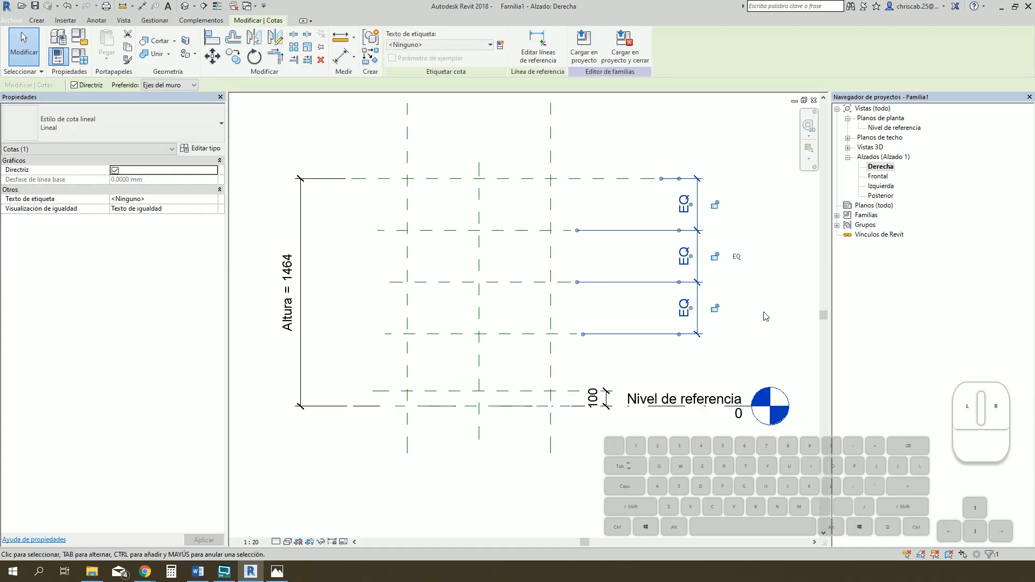
key(Escape)
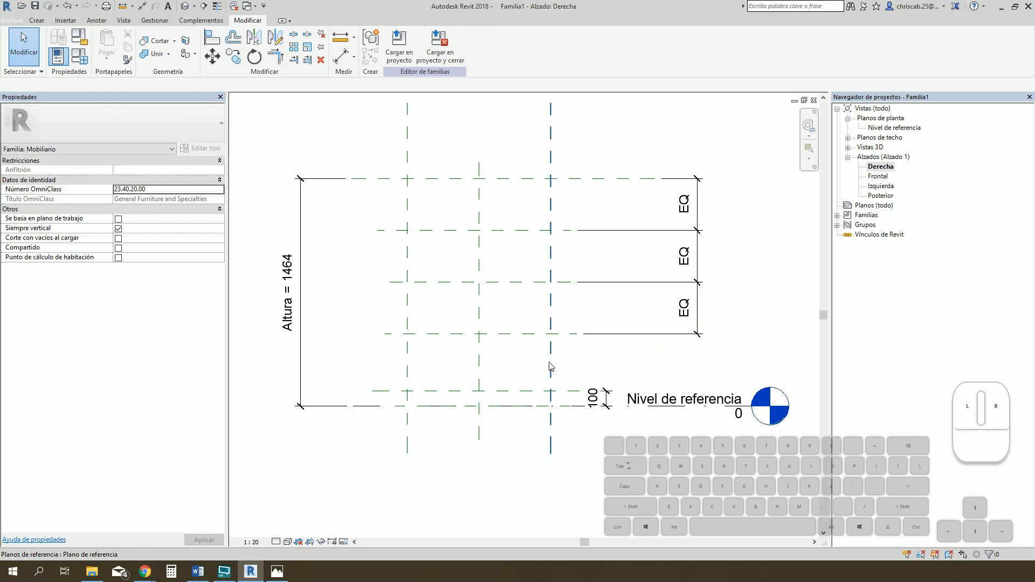
Dimension the distance between the base plane and the lowest shelf plane, left of the vertical planes
key(d)
key(i)
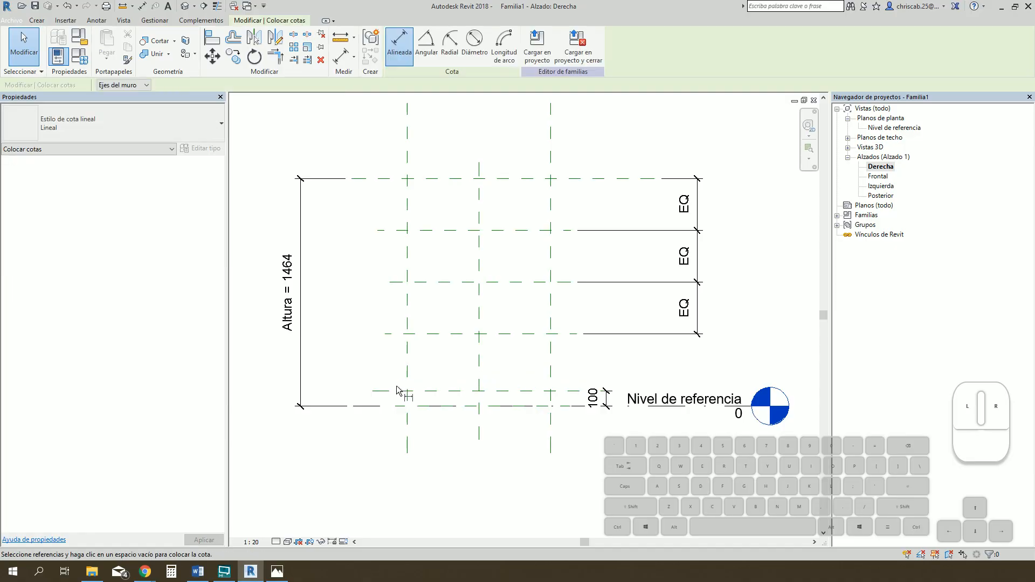
click(396, 391)
click(396, 335)
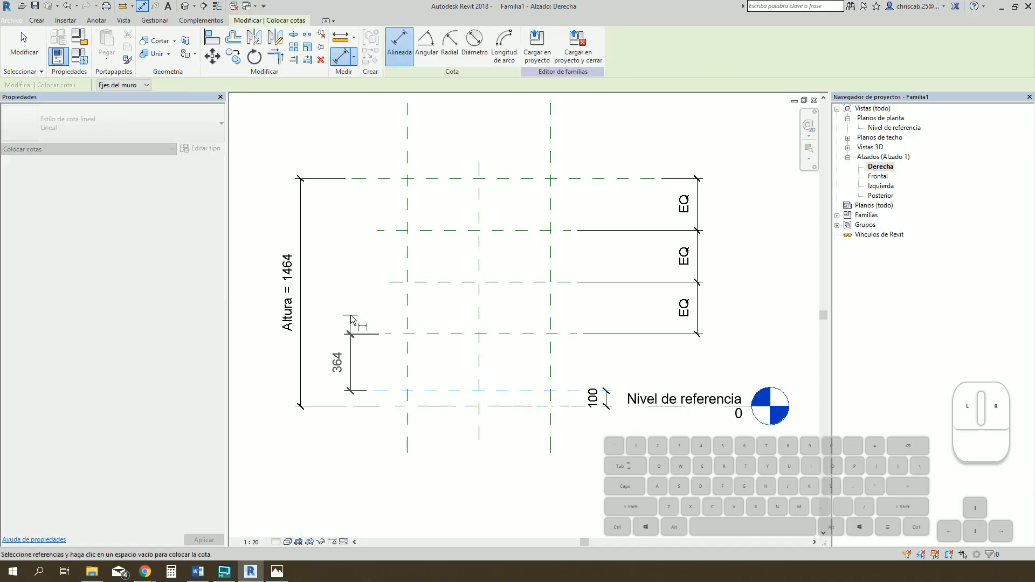
click(351, 324)
key(Escape)
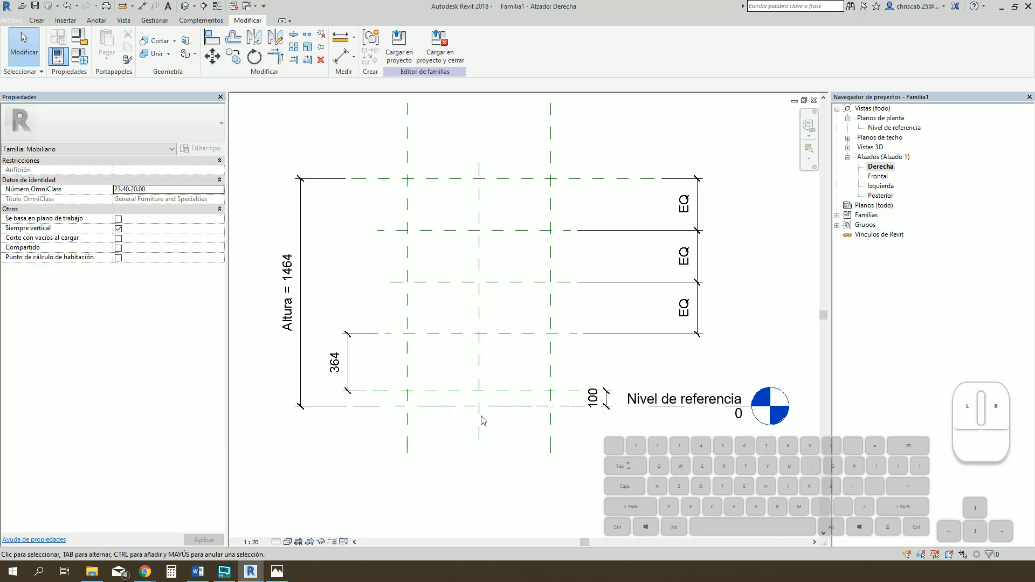
Consult the bookshelf reference photo and reopen the Nivel de referencia floor plan
key(alt+Tab)
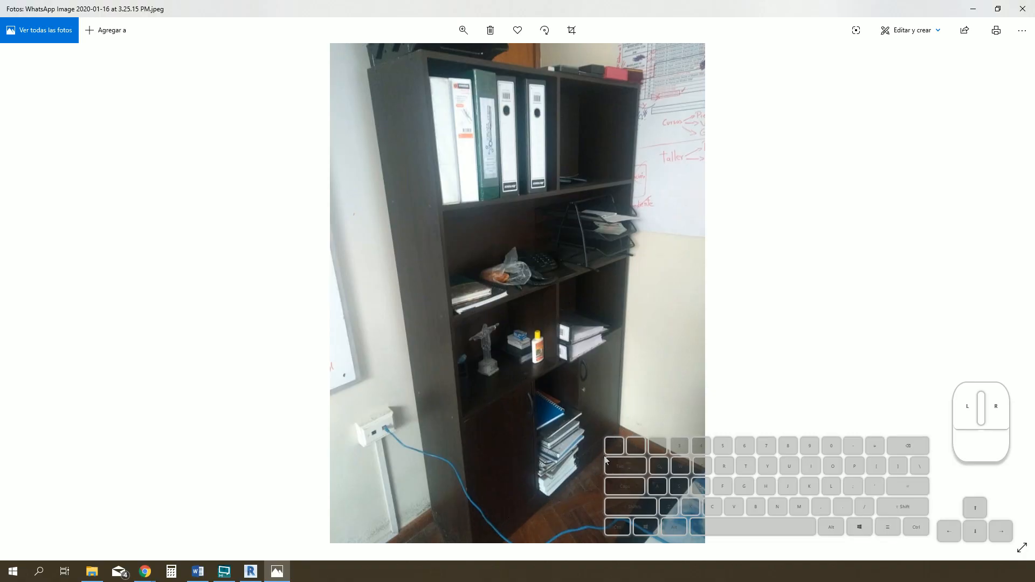
key(alt+Tab)
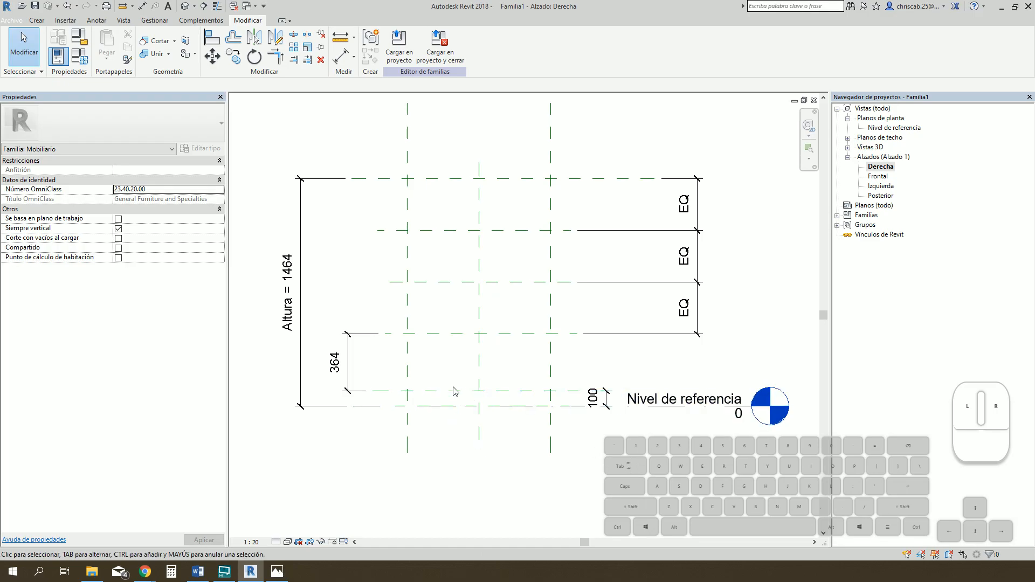
double_click(910, 128)
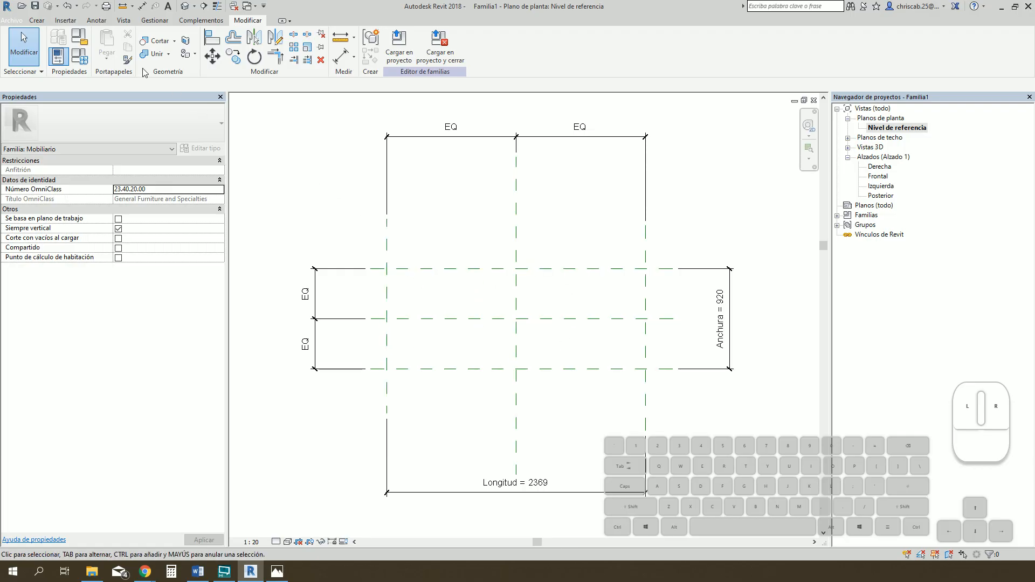
Extrude a rectangular board to an end of 18, snapping its sketch to the outer reference planes that define Longitud and Anchura
click(37, 20)
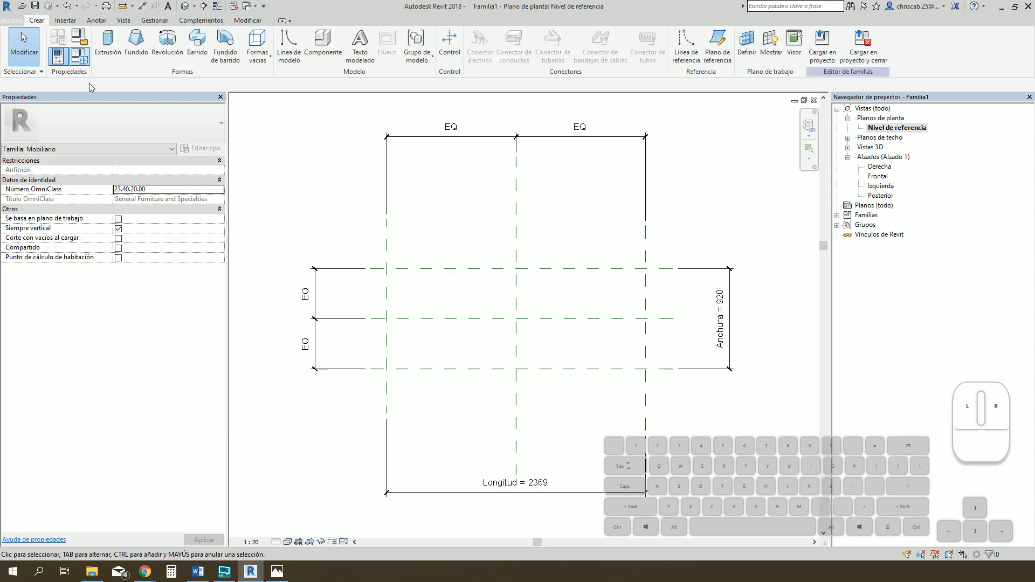
click(109, 47)
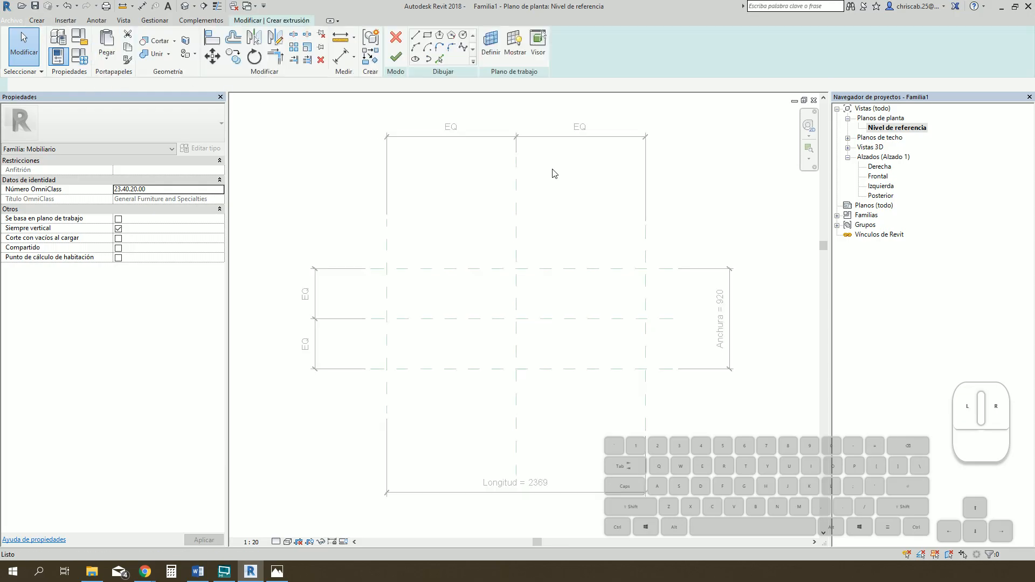
click(429, 36)
click(386, 268)
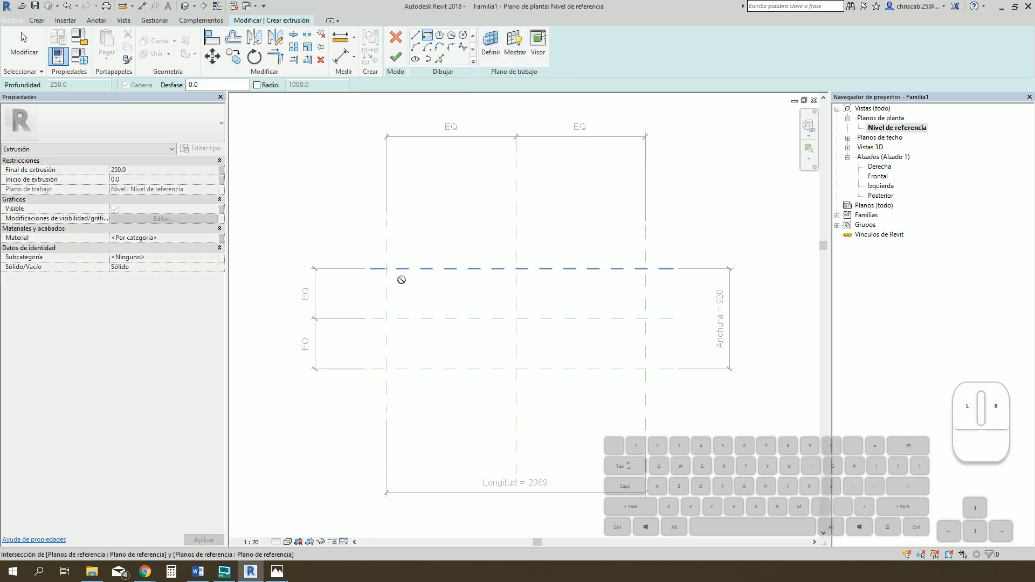
click(646, 369)
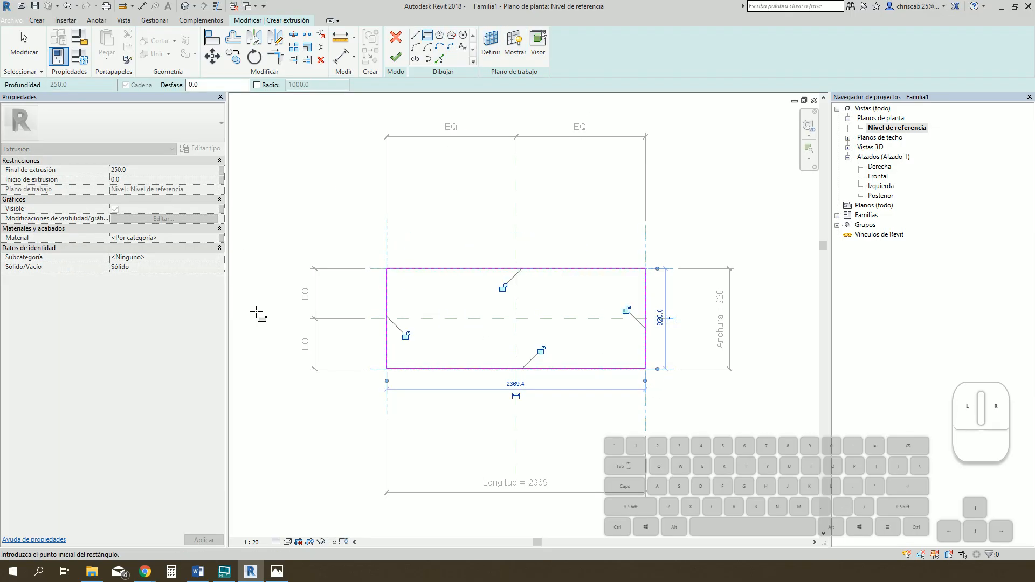
click(139, 171)
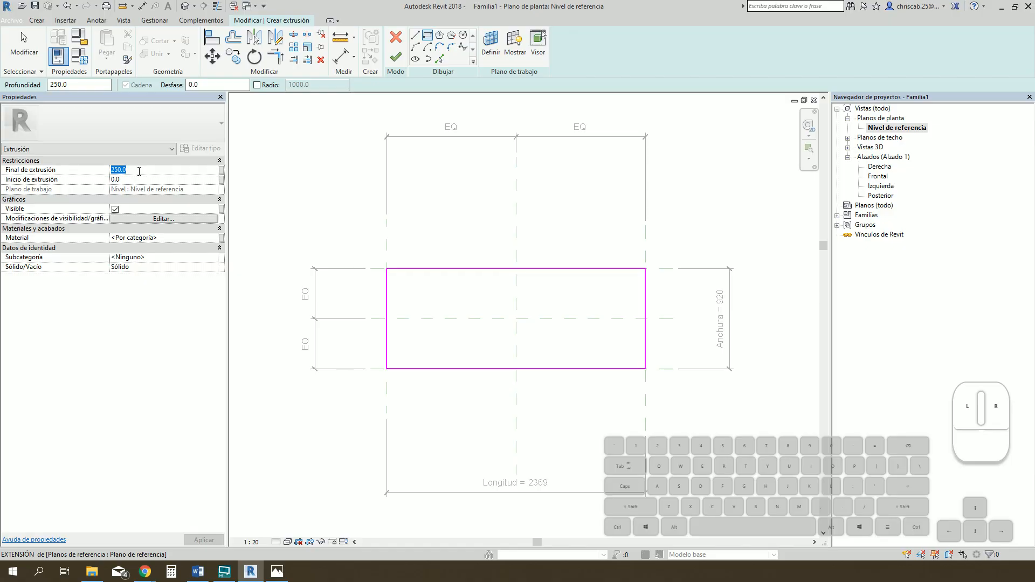
text(18)
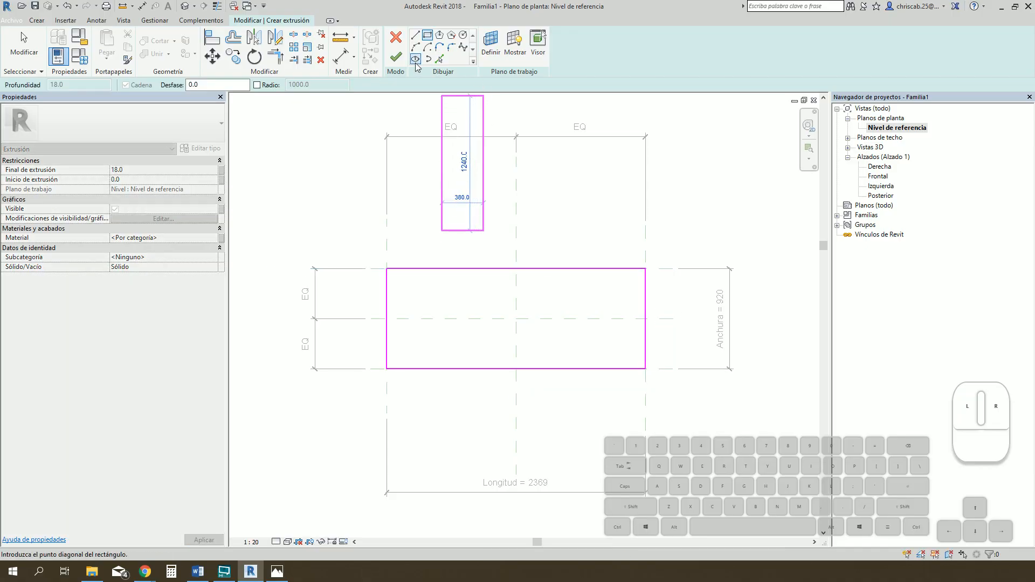
key(Escape)
click(397, 56)
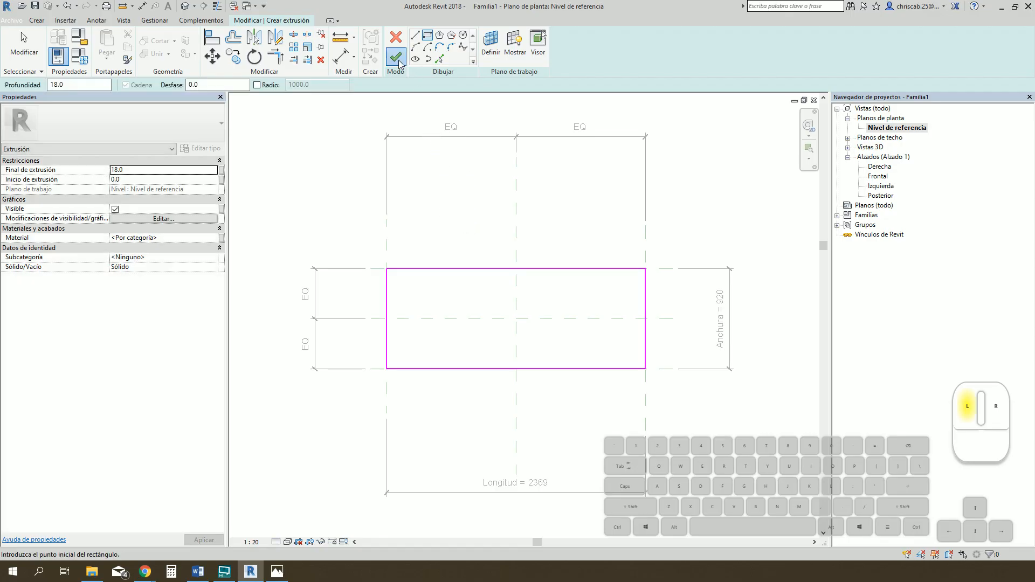
In the Derecha elevation, name the reference plane 100 mm above the reference level Base
double_click(870, 147)
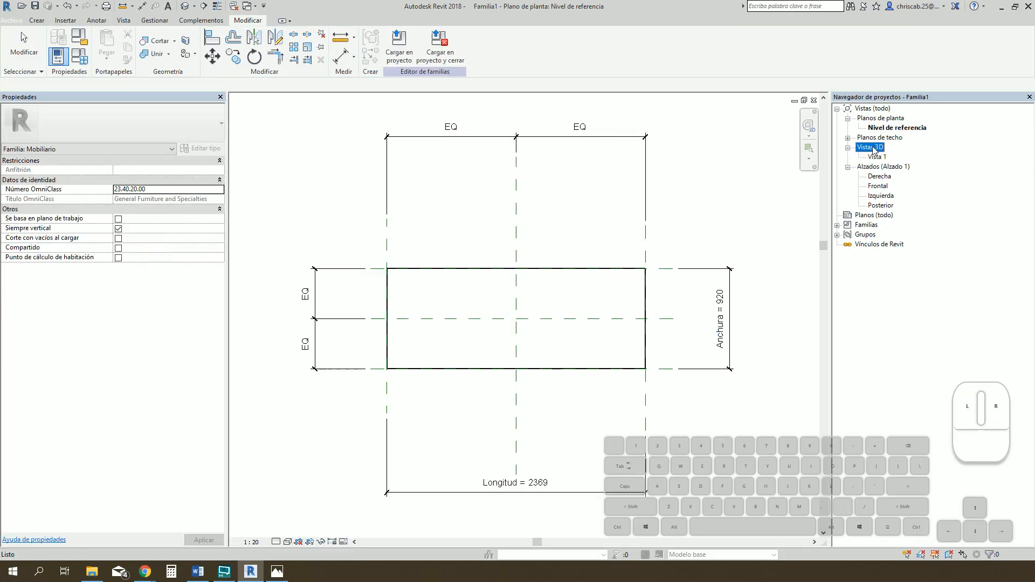
double_click(880, 178)
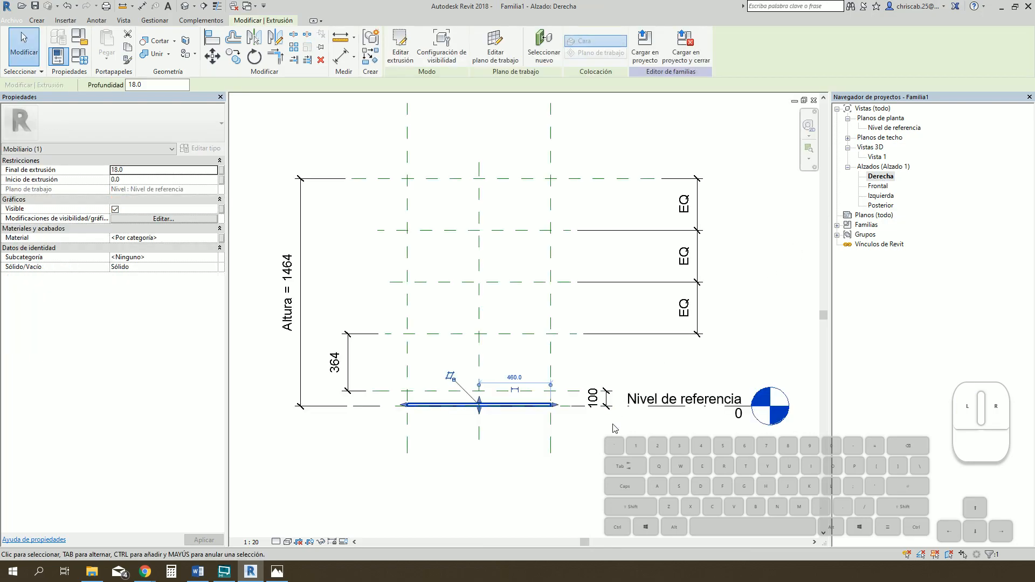
scroll(451, 421, up, 2)
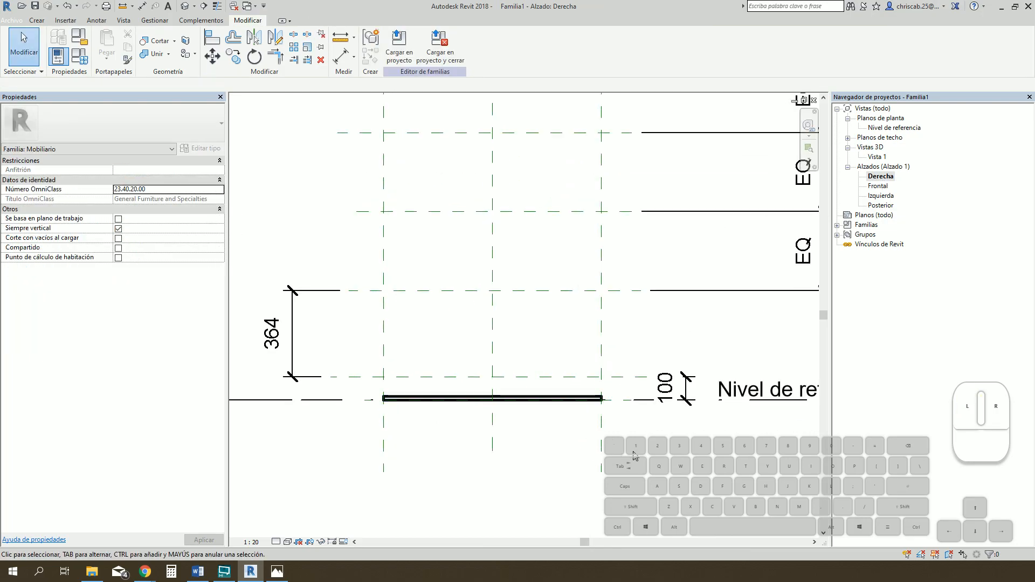
middle_drag(652, 460, 706, 461)
click(408, 379)
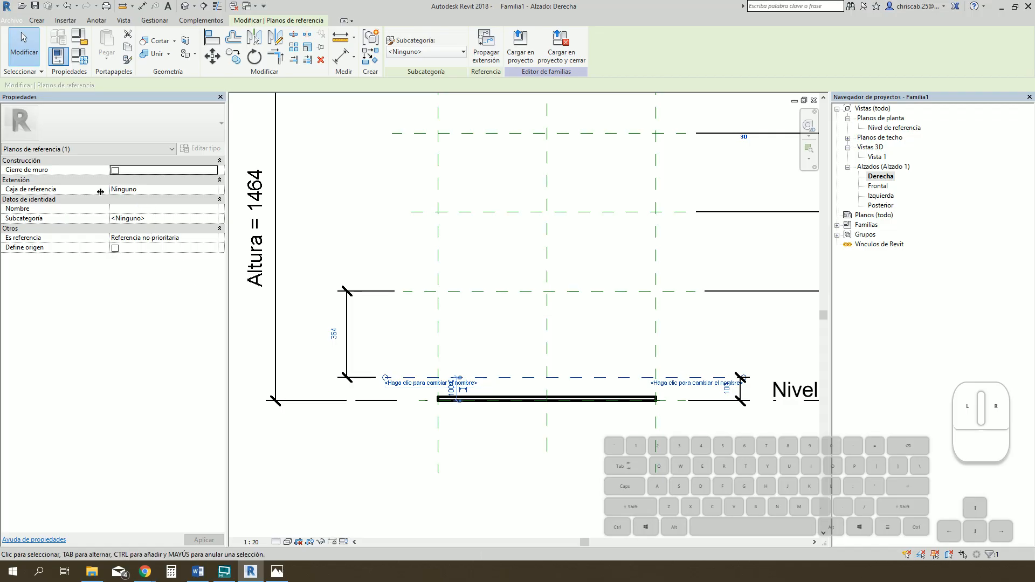
click(160, 211)
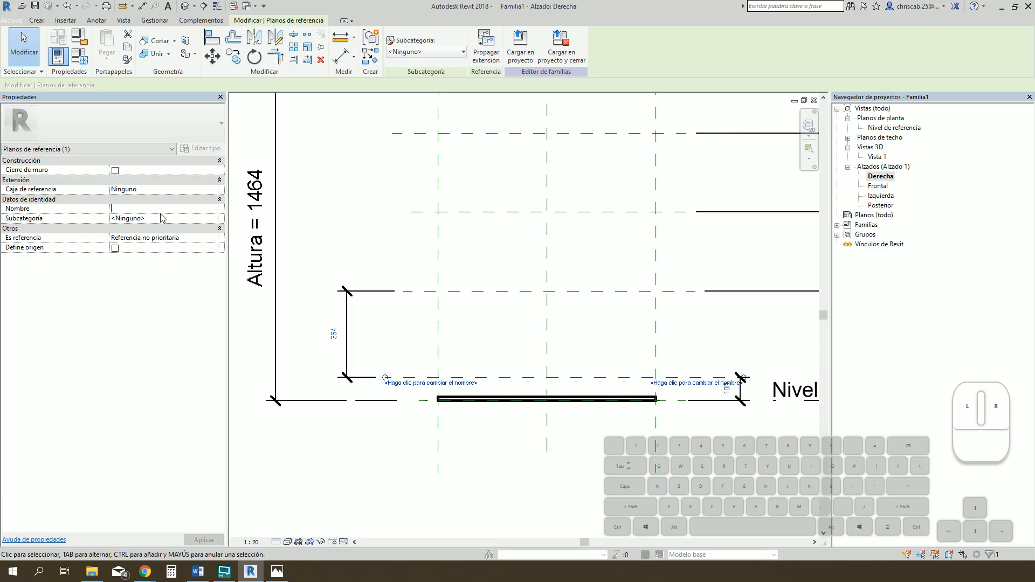
text(Base)
click(616, 277)
Change the work plane of the horizontal board to Plano de referencia : Base
click(597, 402)
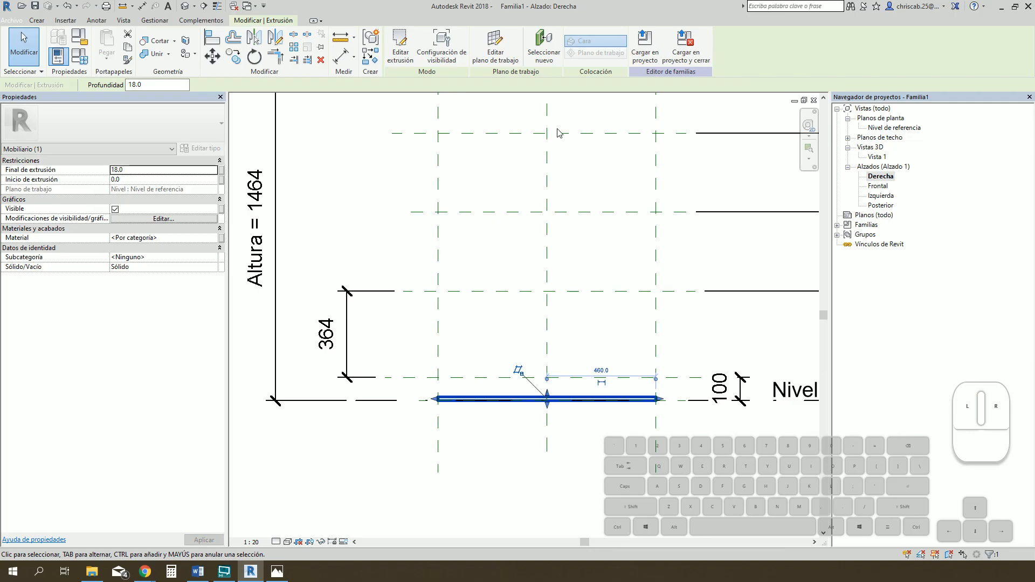
click(502, 54)
click(539, 286)
click(539, 293)
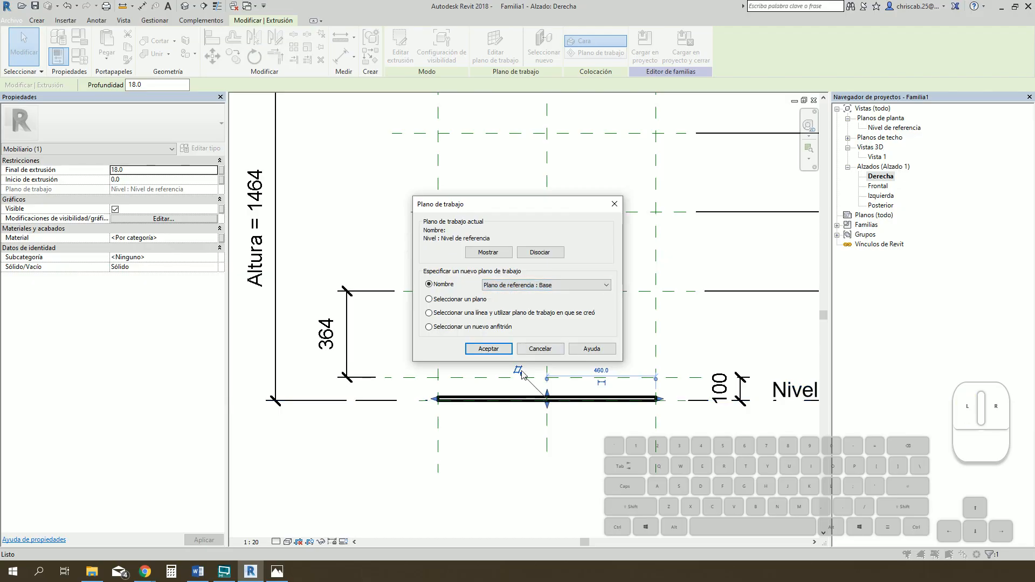
click(497, 356)
click(597, 478)
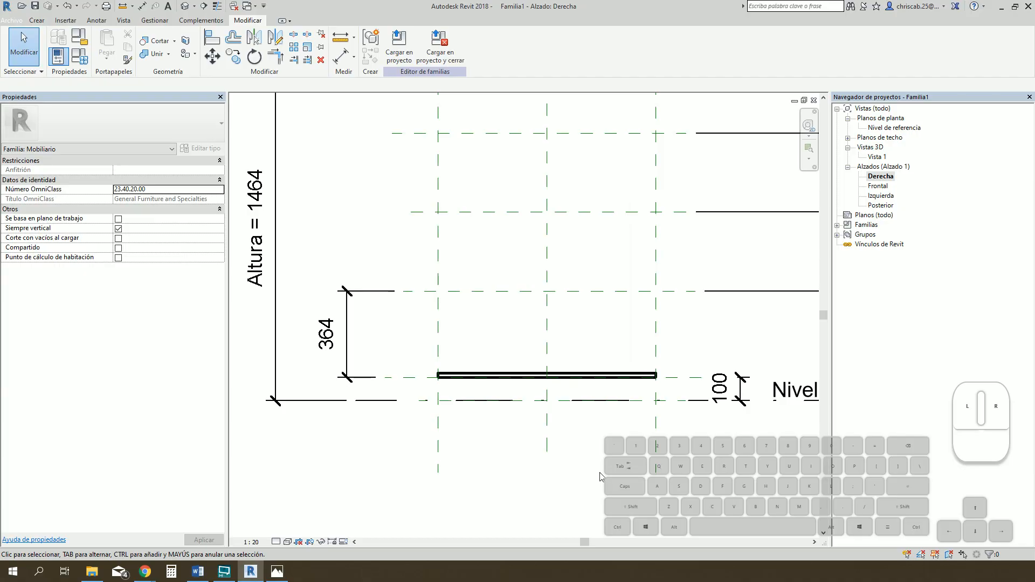
Examine the panels and shelves in the bookshelf reference photo, and compare the Frontal and Derecha elevations
scroll(599, 476, down, 4)
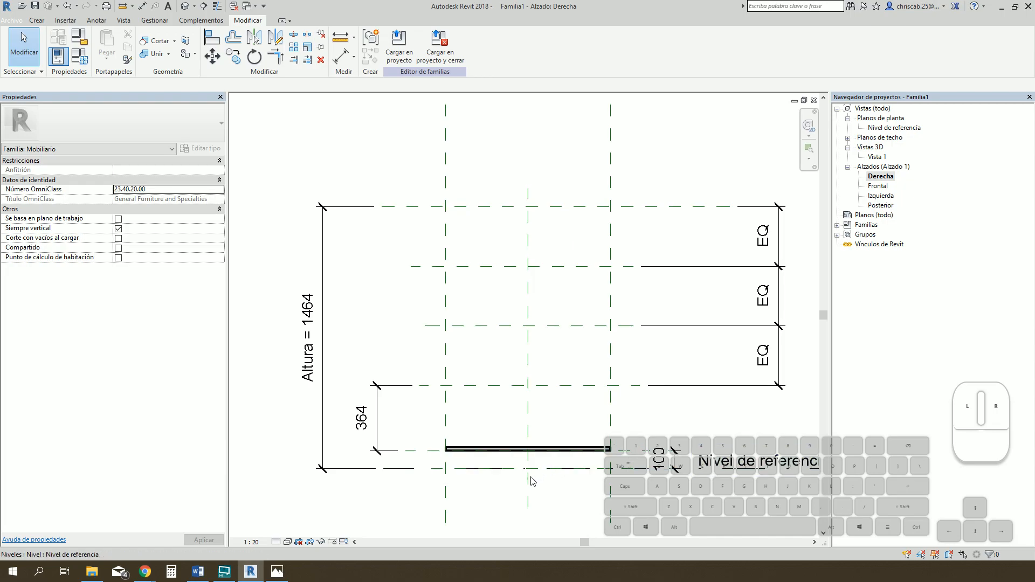
key(alt+Tab)
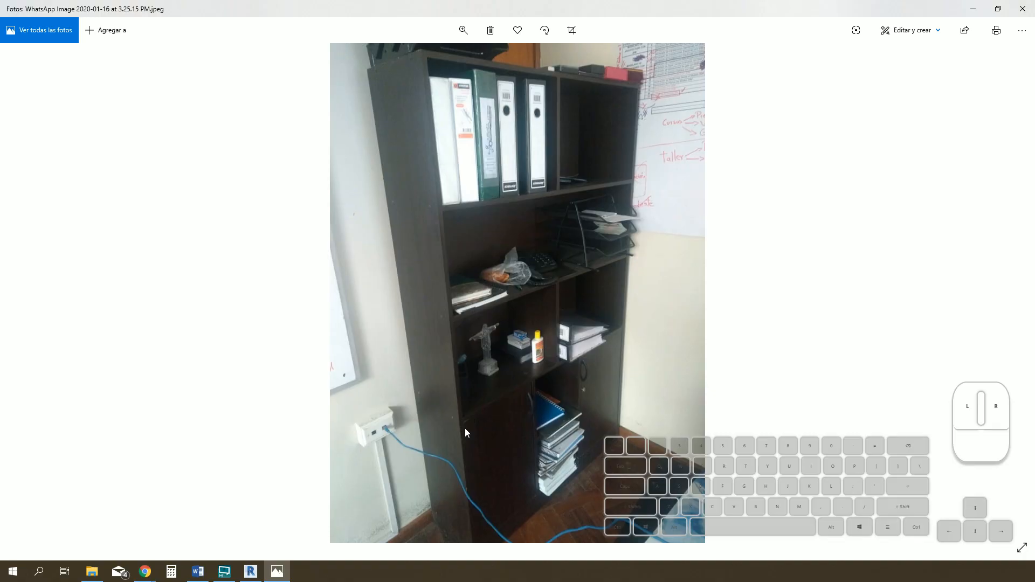
click(465, 33)
click(440, 60)
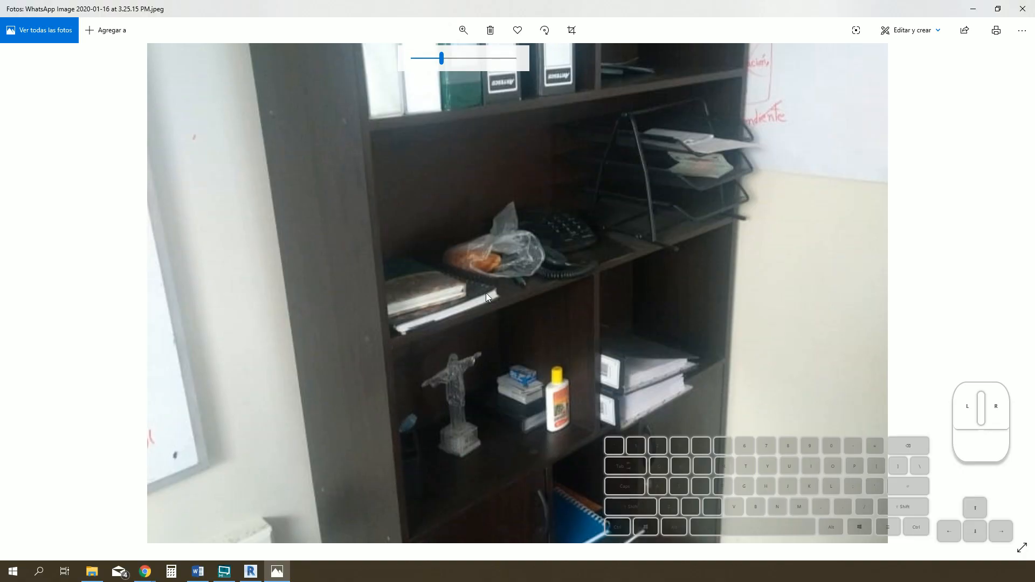
drag(442, 59, 409, 70)
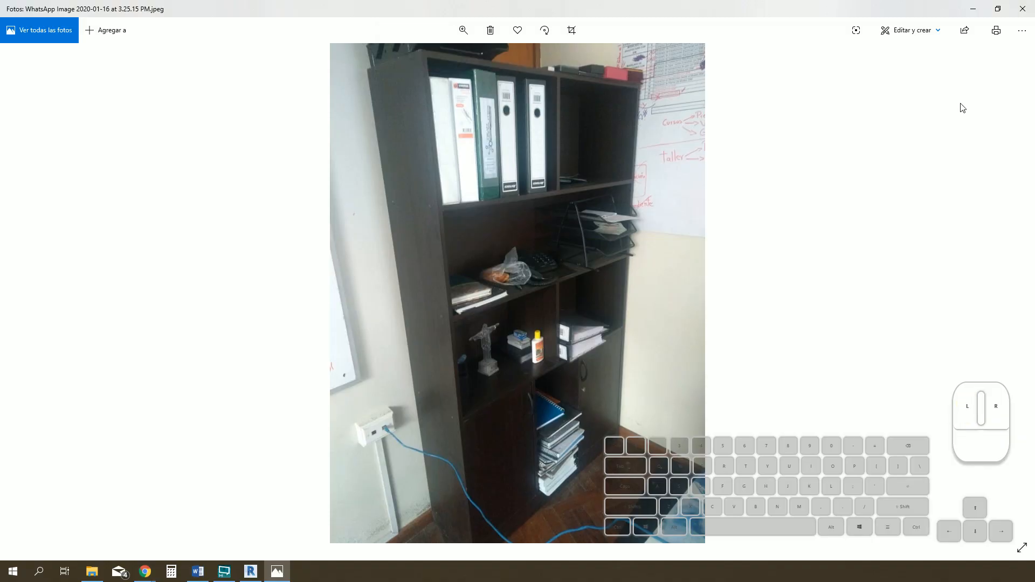
click(973, 8)
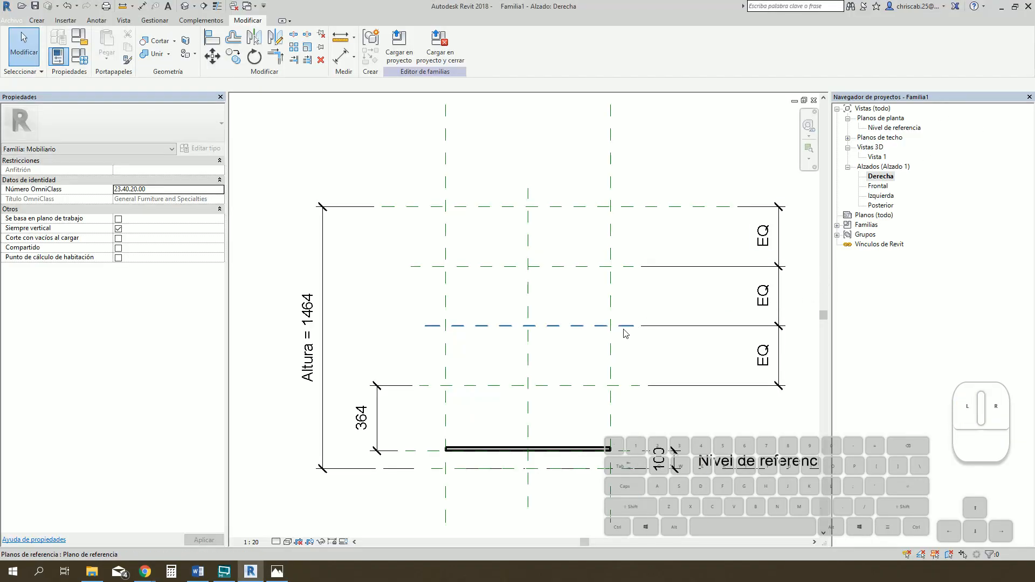
double_click(888, 189)
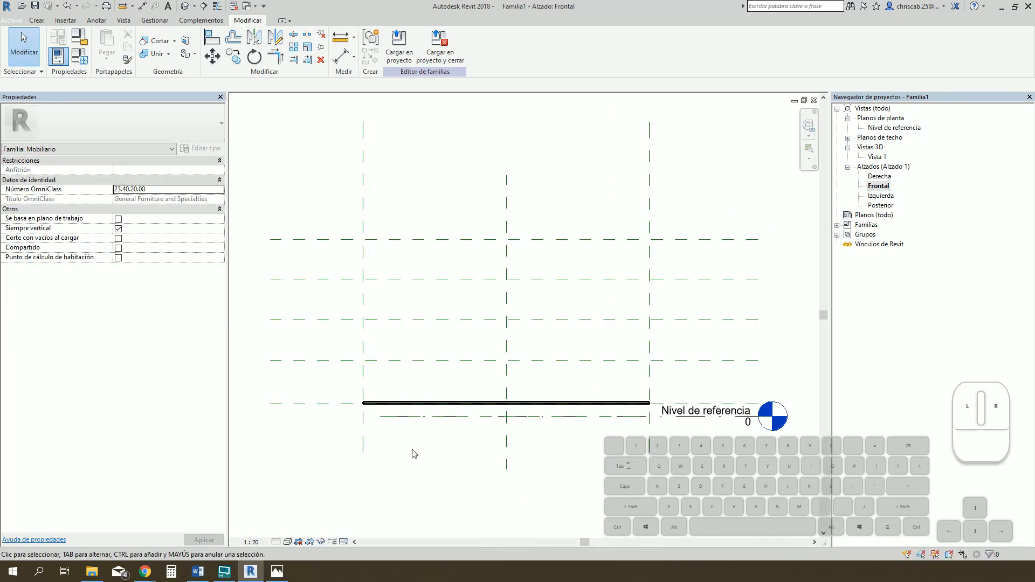
double_click(887, 178)
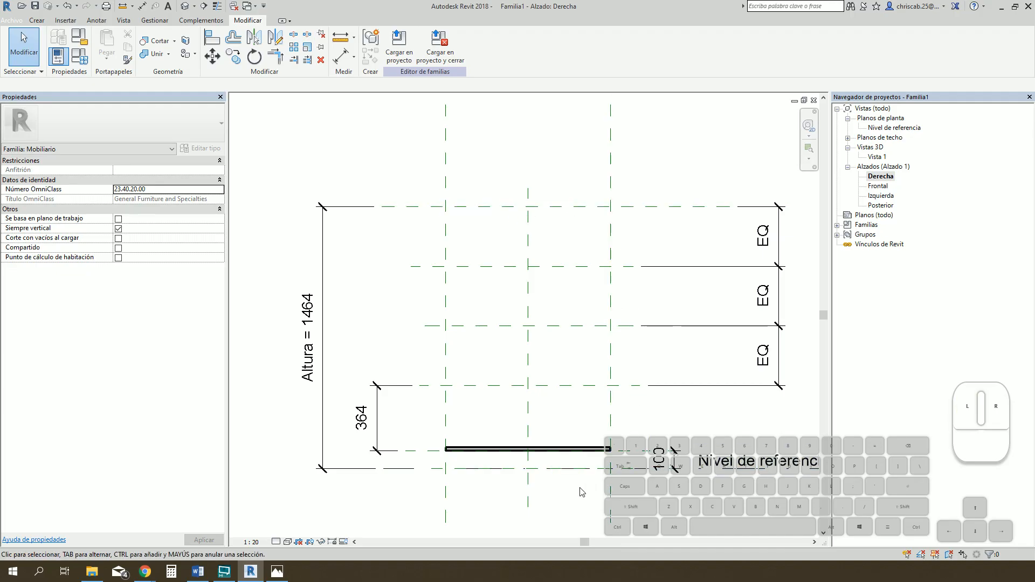
In the Derecha elevation, extrude an 18 mm thick rectangular side panel from the top plane to the reference level, between the two outer vertical planes
click(36, 20)
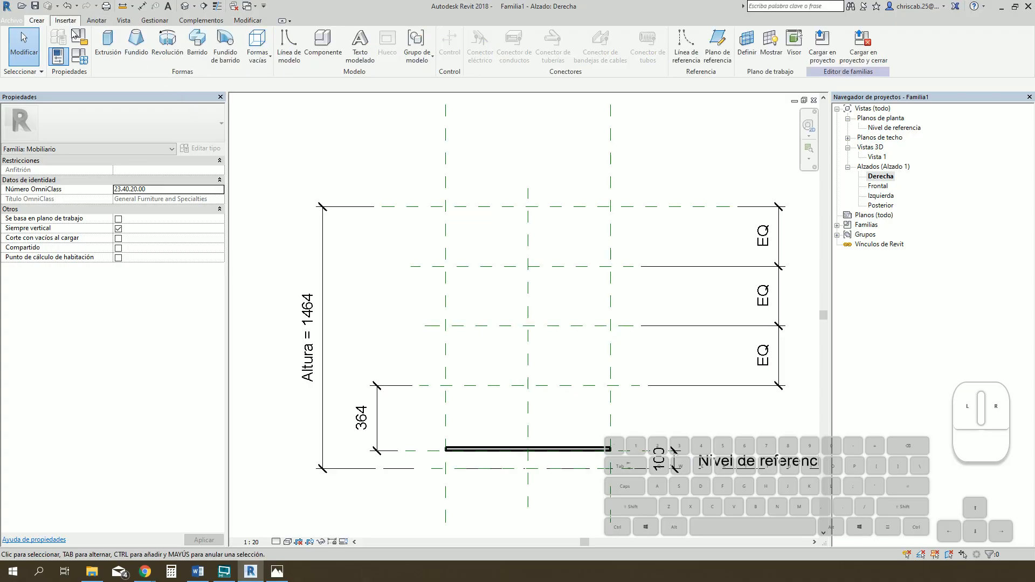
click(107, 43)
click(428, 38)
click(445, 206)
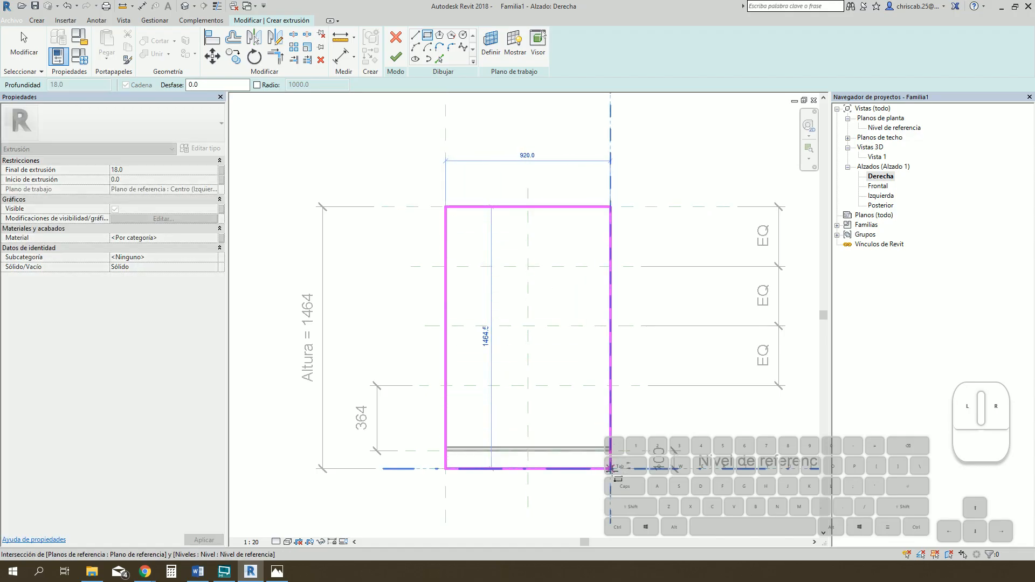
click(610, 469)
click(395, 57)
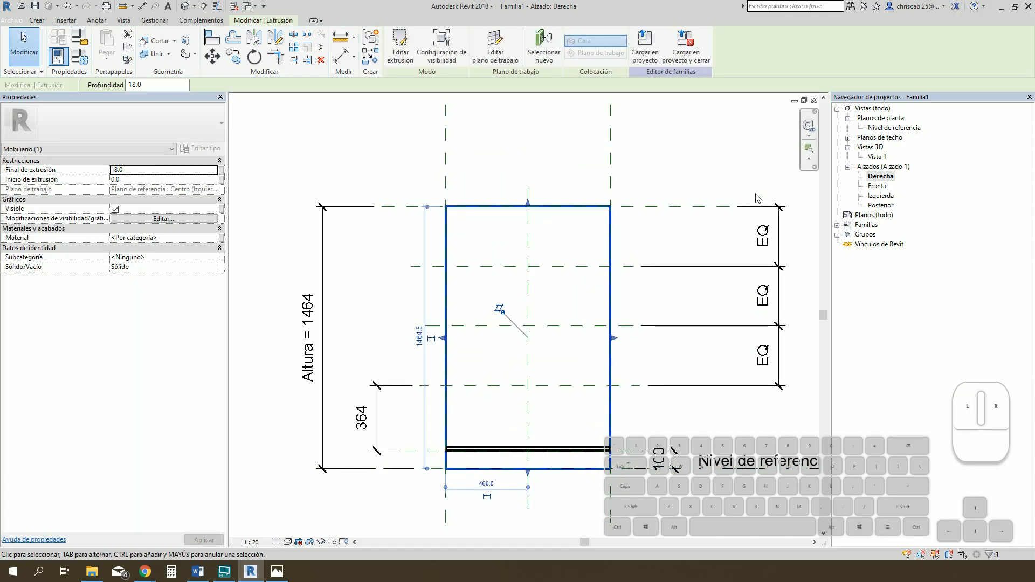
Inspect the position of the vertical panel relative to the base board in the Vista 1 3D view
double_click(876, 156)
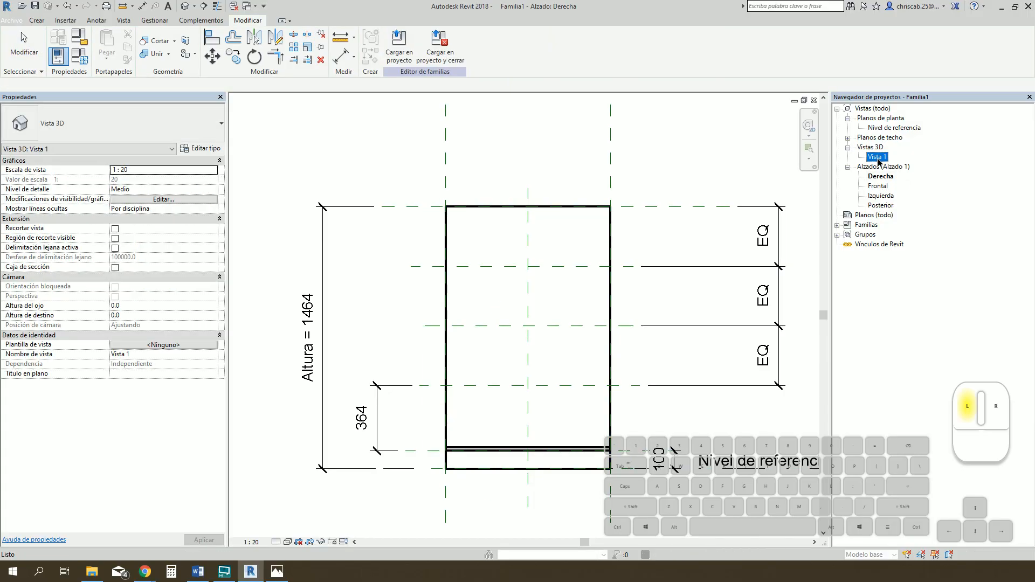
click(711, 315)
shift+middle_drag(710, 270, 688, 331)
click(616, 252)
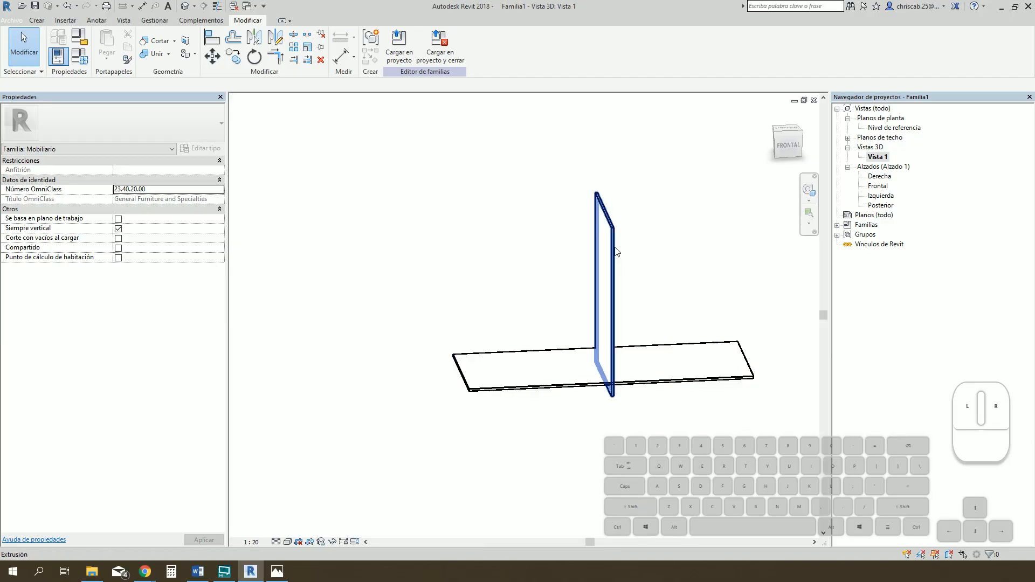
click(654, 249)
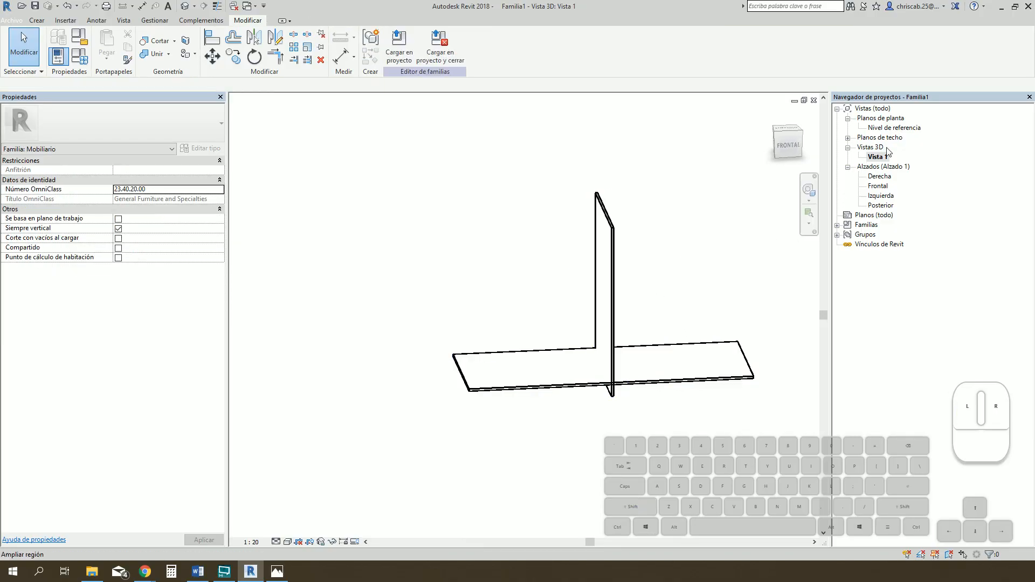
In the Nivel de referencia floor plan, name the left outer vertical reference plane Izquierda
double_click(901, 128)
click(554, 221)
click(388, 257)
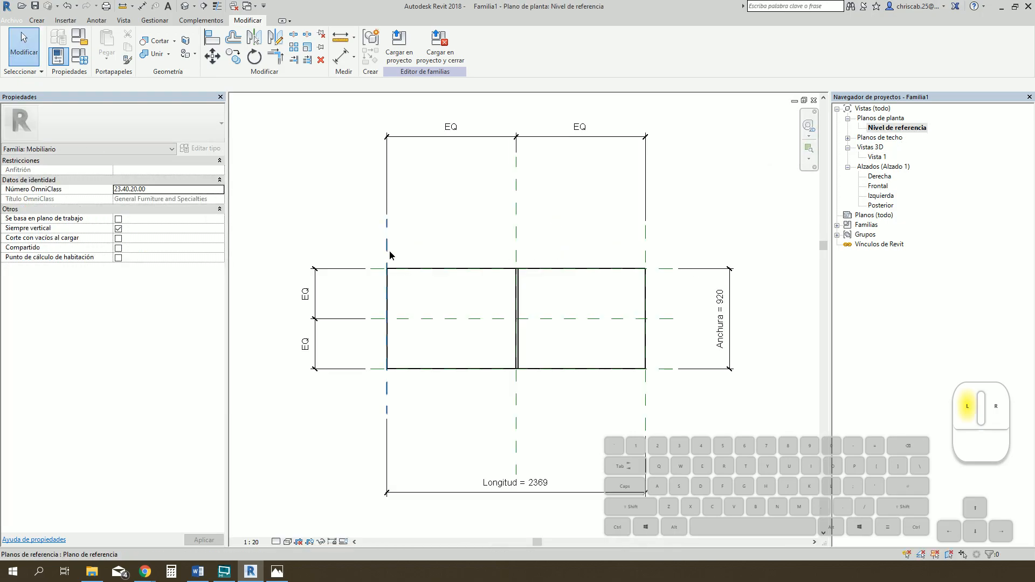
click(137, 210)
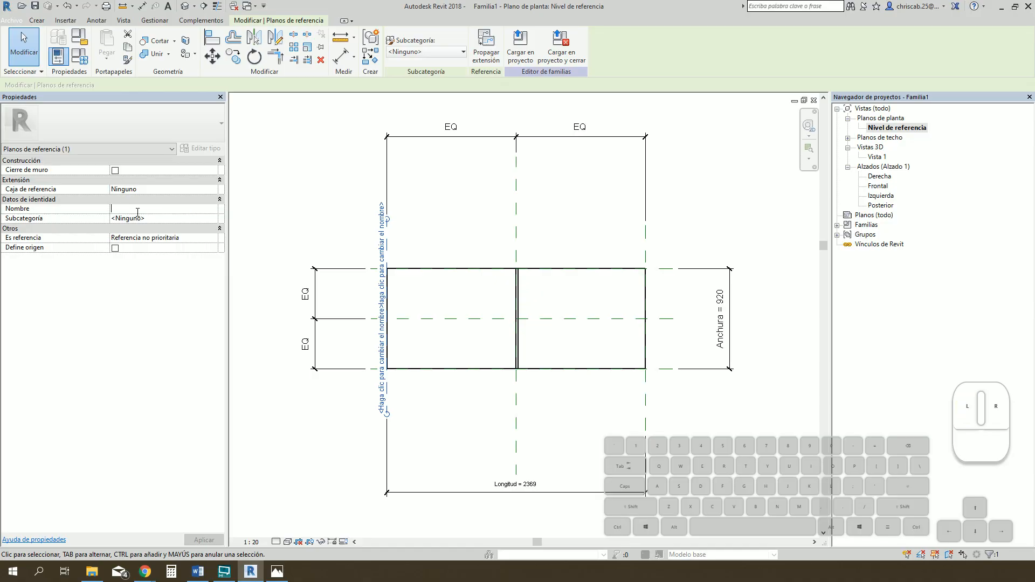
text(Izquierda)
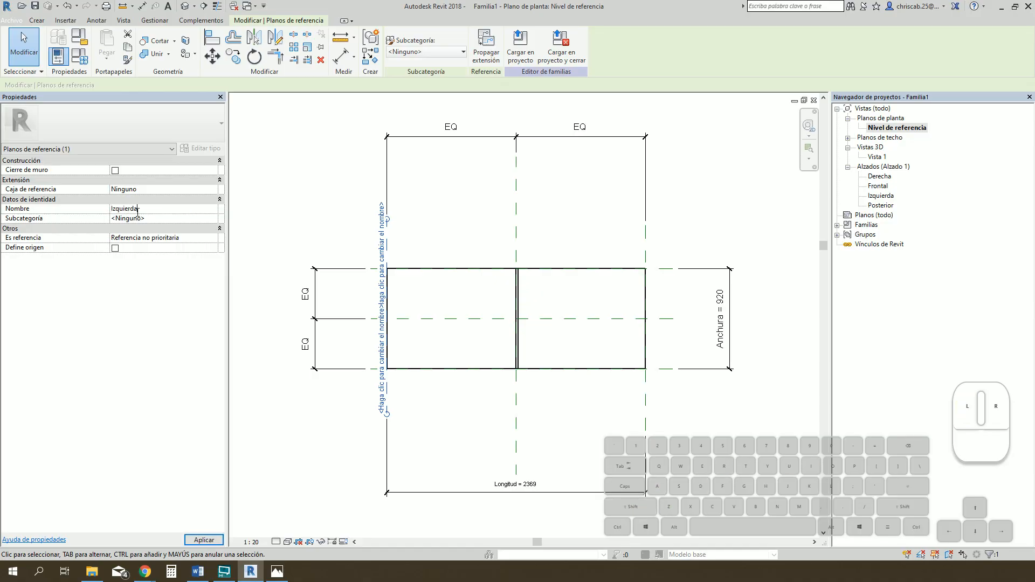
click(691, 219)
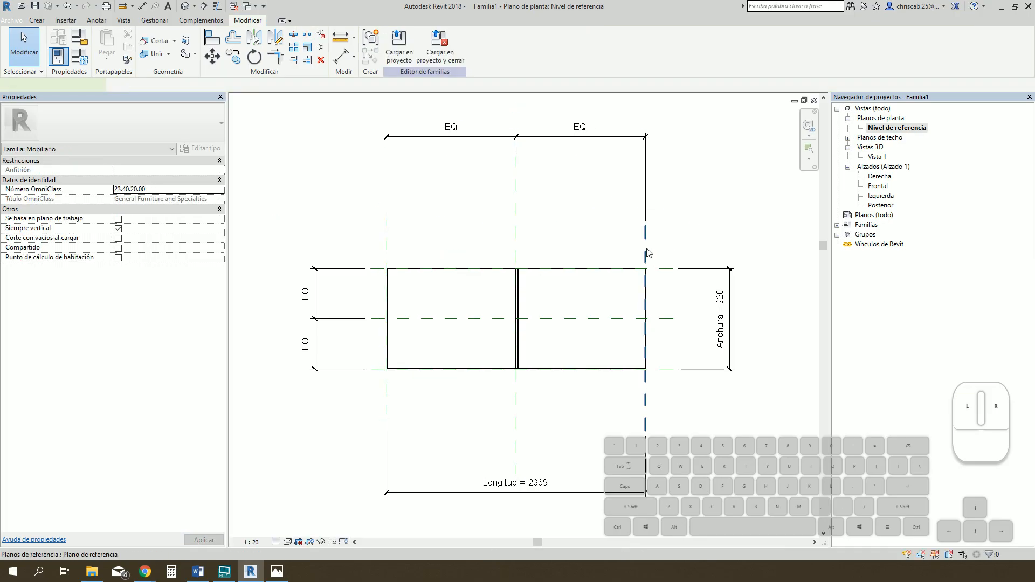
Name the right outer vertical reference plane Derecha
click(646, 249)
click(167, 209)
text(D)
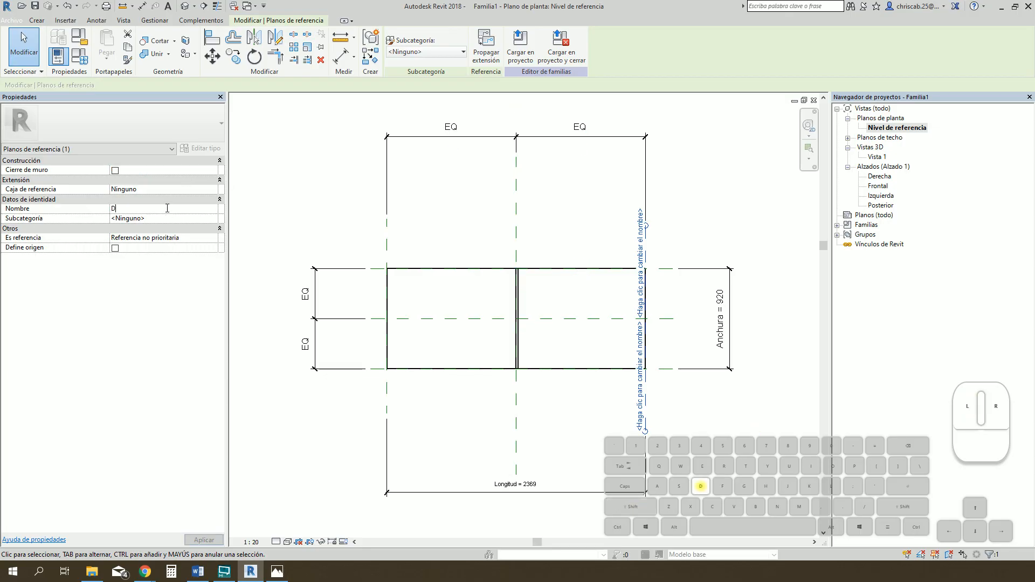
text(erecha)
key(Return)
Change the vertical panel's work plane from the centre plane to the Izquierda reference plane
click(517, 318)
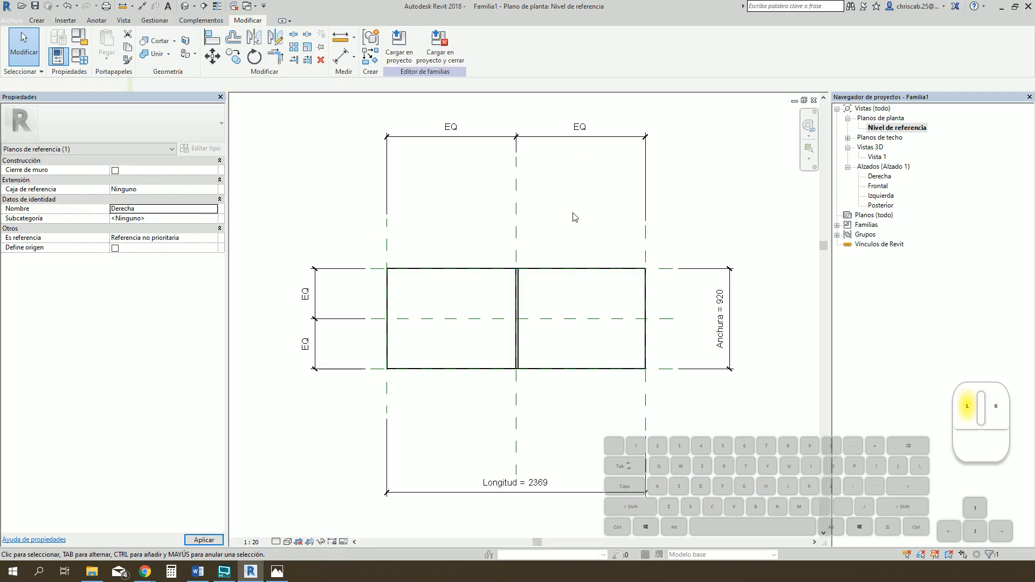
click(495, 46)
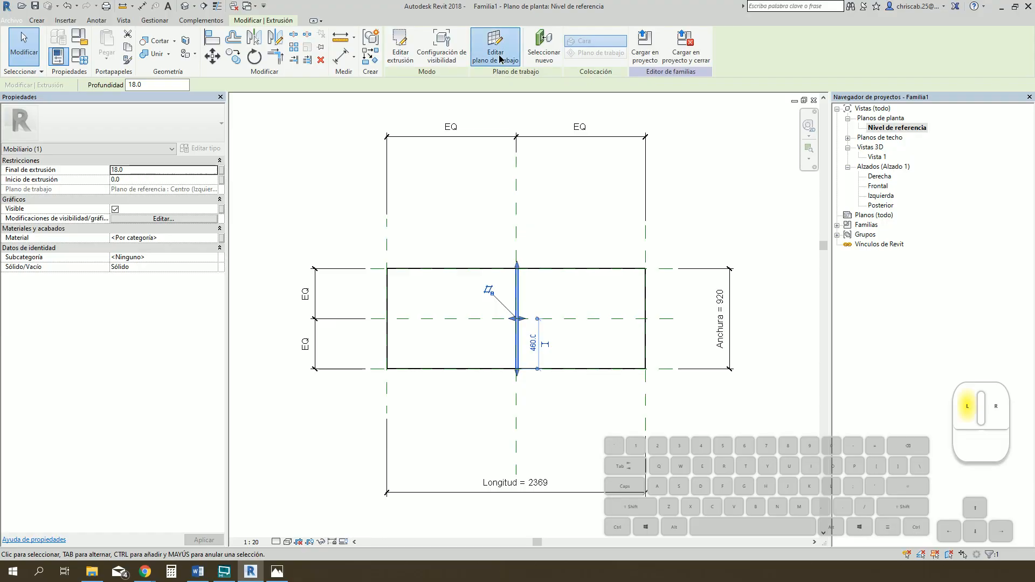
click(563, 291)
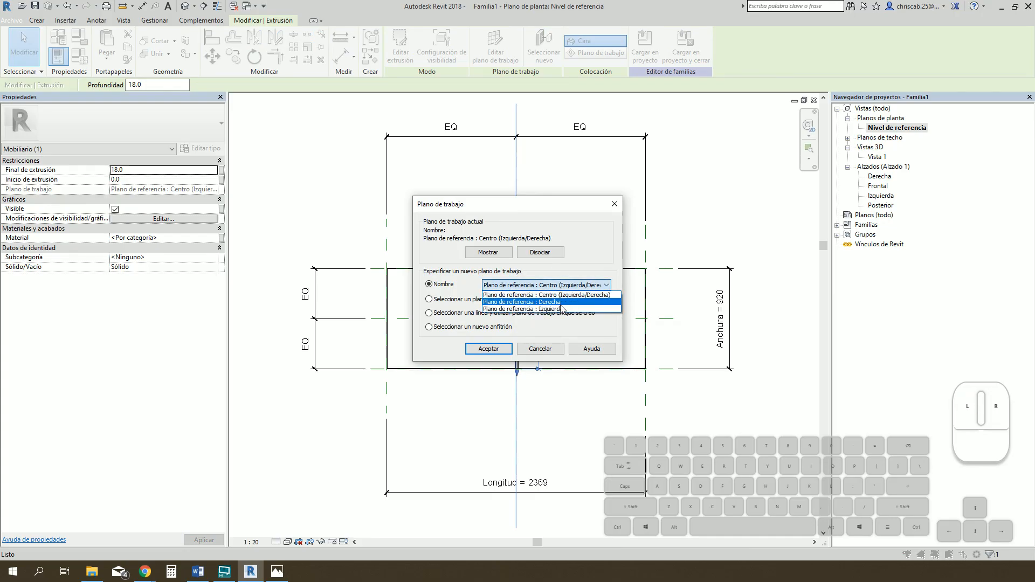
click(562, 309)
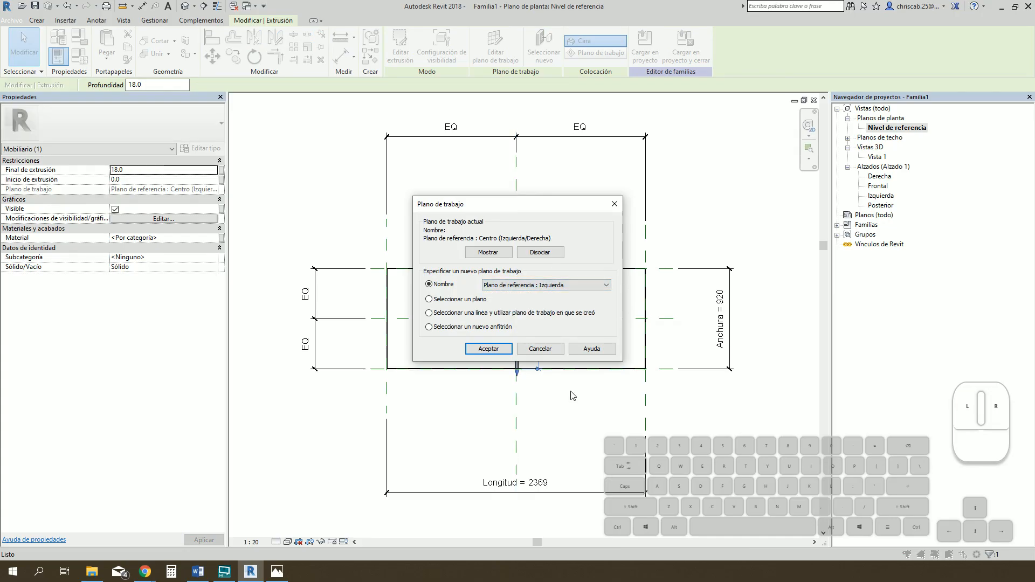
click(488, 348)
click(534, 412)
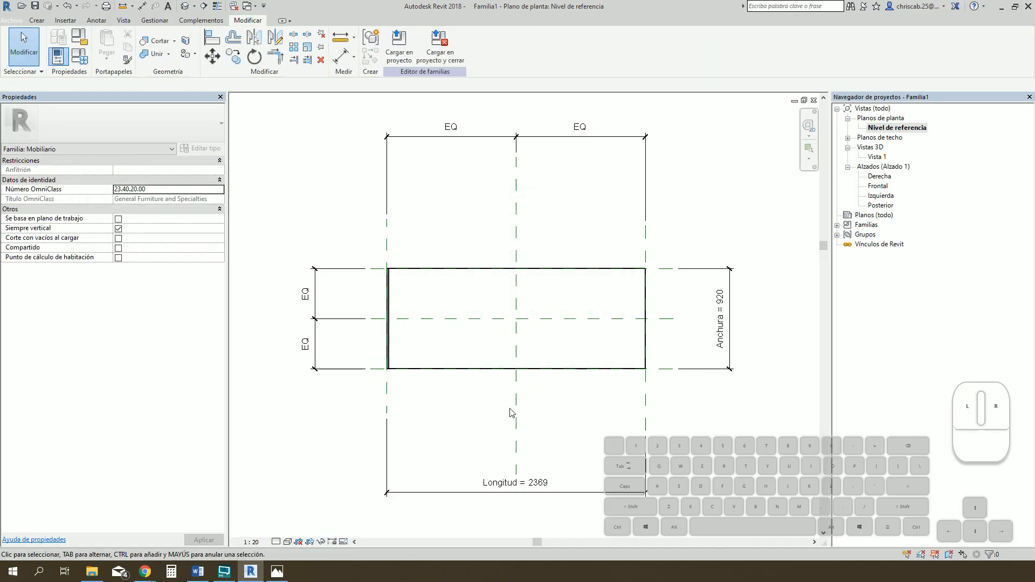
In the Derecha elevation, set the work plane to the Derecha reference plane
scroll(341, 245, up, 2)
scroll(341, 245, up, 2)
scroll(366, 324, down, 3)
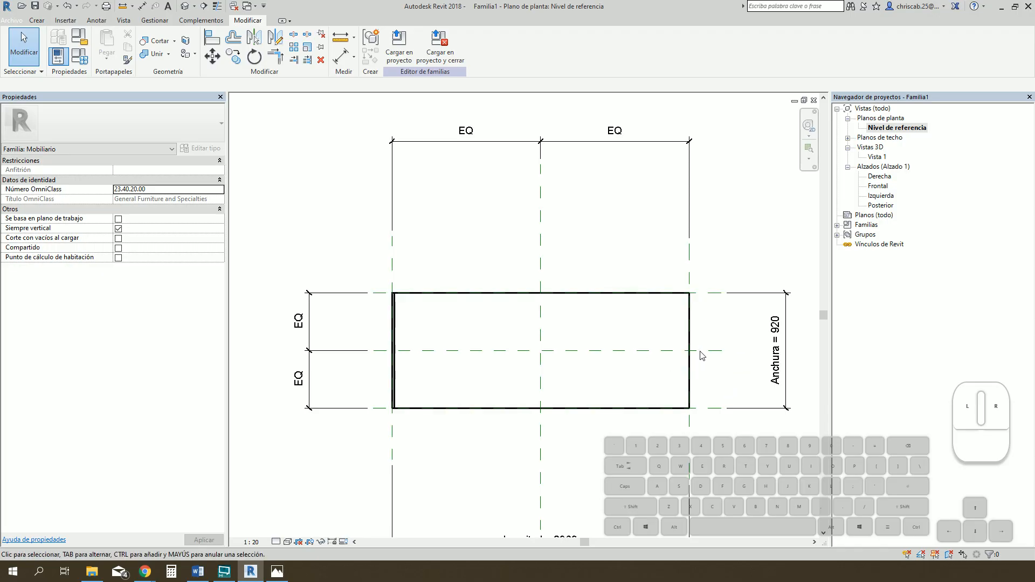
double_click(878, 177)
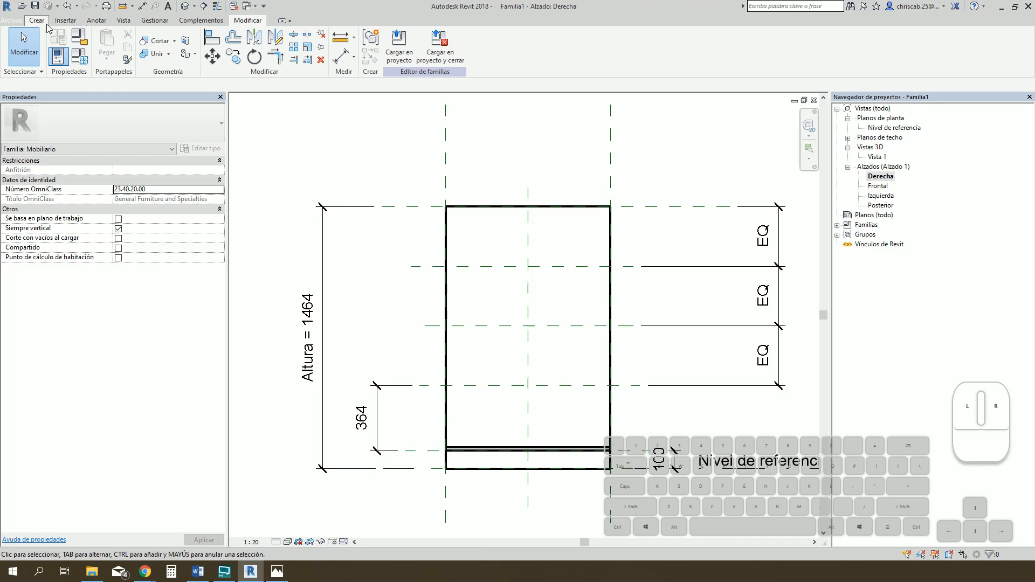
click(37, 20)
click(746, 44)
click(571, 285)
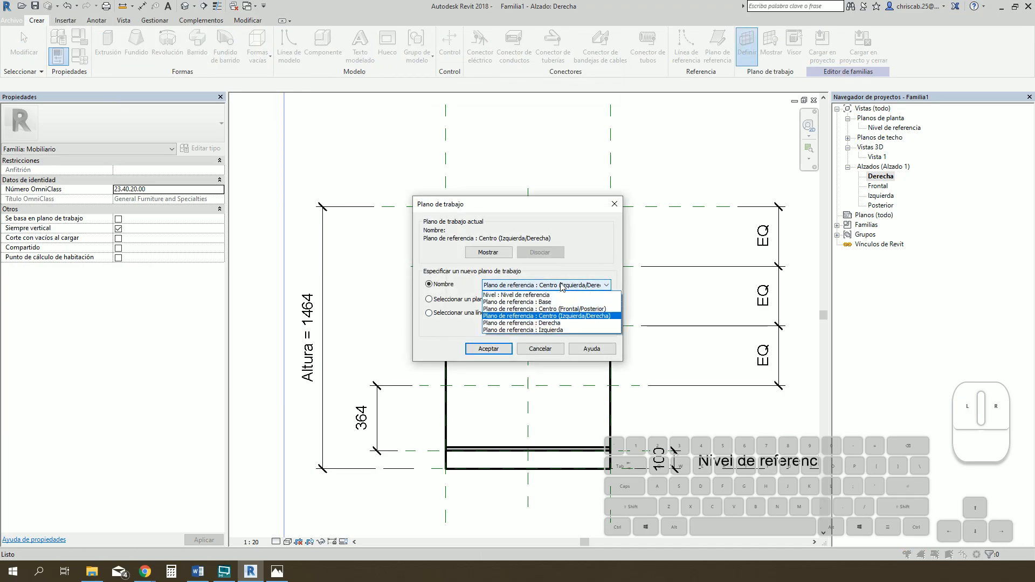
click(561, 328)
click(488, 348)
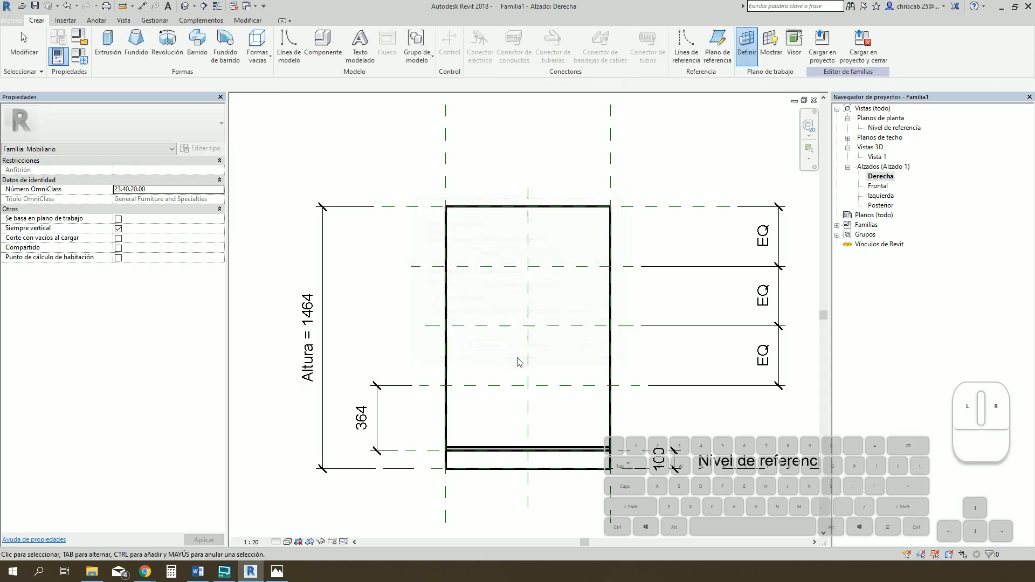
Extrude an 18 mm rectangular side panel from the top plane to the reference level, between the two outer vertical planes
click(107, 43)
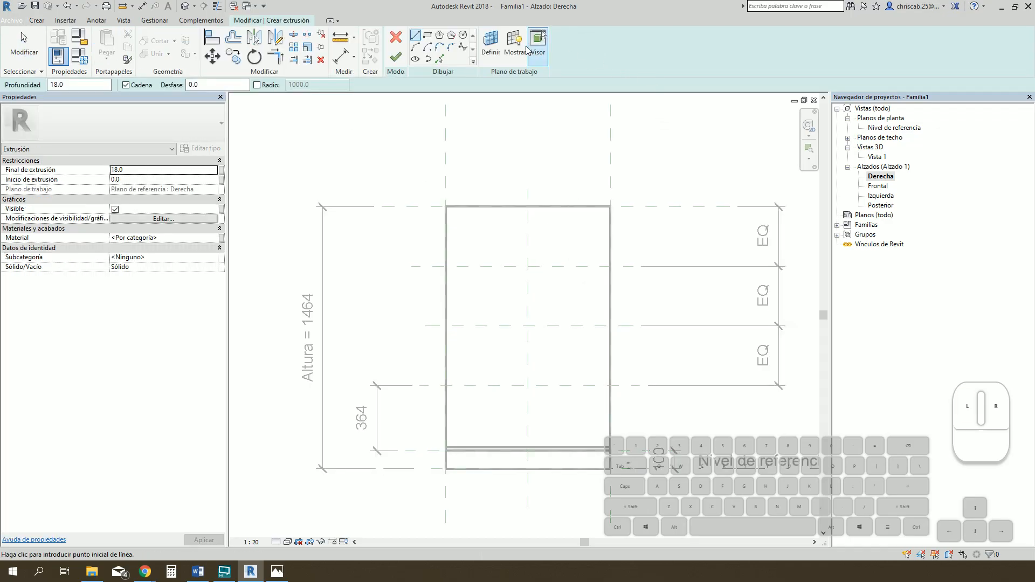
click(429, 38)
click(445, 207)
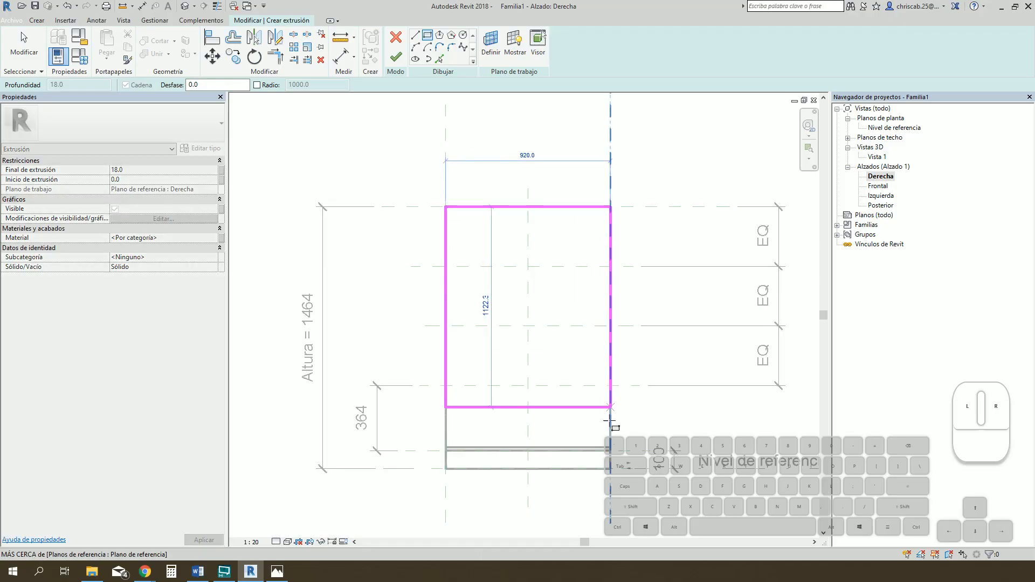
click(609, 469)
click(395, 56)
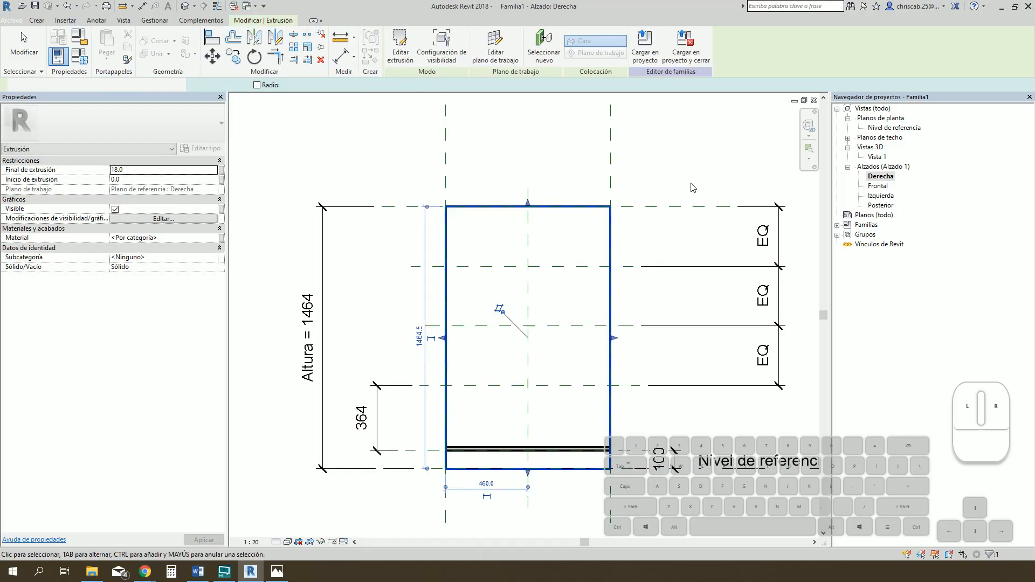
click(692, 166)
Show the model in the default 3D view with thin lines and examine where the base board meets both side panels
click(186, 6)
shift+middle_drag(629, 258, 561, 264)
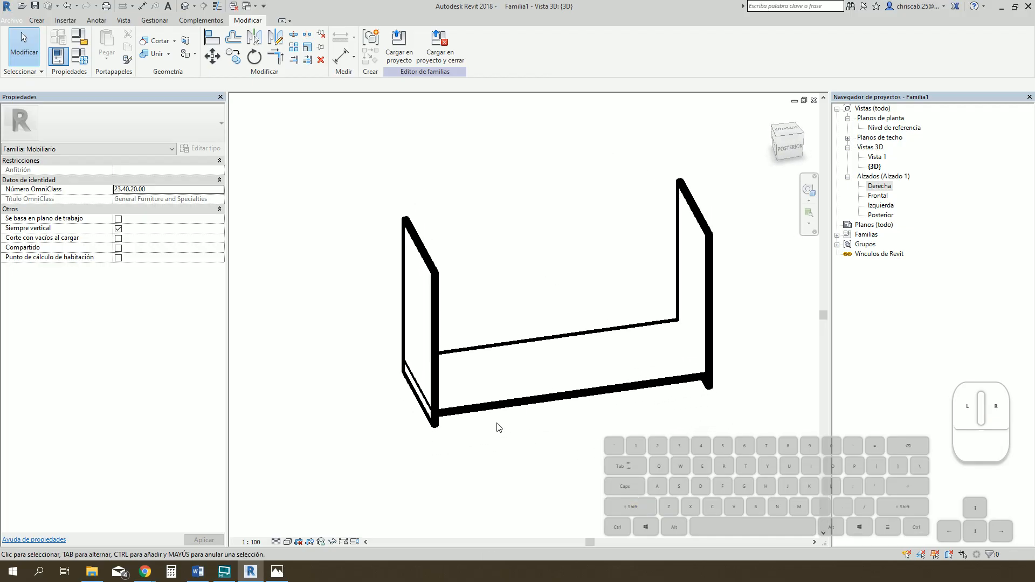
scroll(501, 423, up, 2)
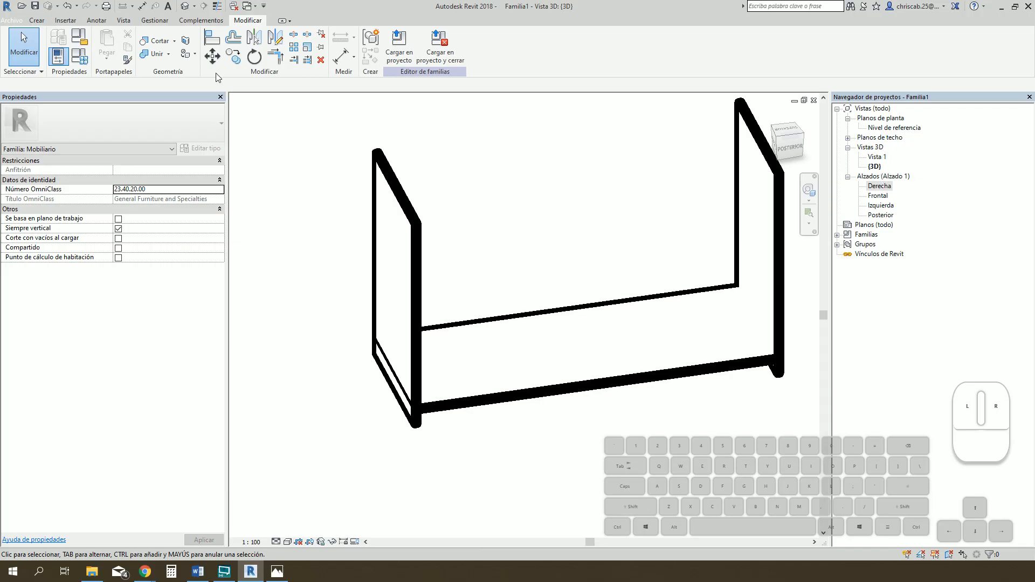
click(217, 5)
mouse_move(630, 406)
shift+middle_down()
mouse_move(588, 351)
mouse_move(577, 369)
shift+middle_up()
scroll(400, 393, up, 4)
click(444, 372)
scroll(674, 416, down, 2)
middle_drag(673, 416, 307, 367)
scroll(668, 345, up, 3)
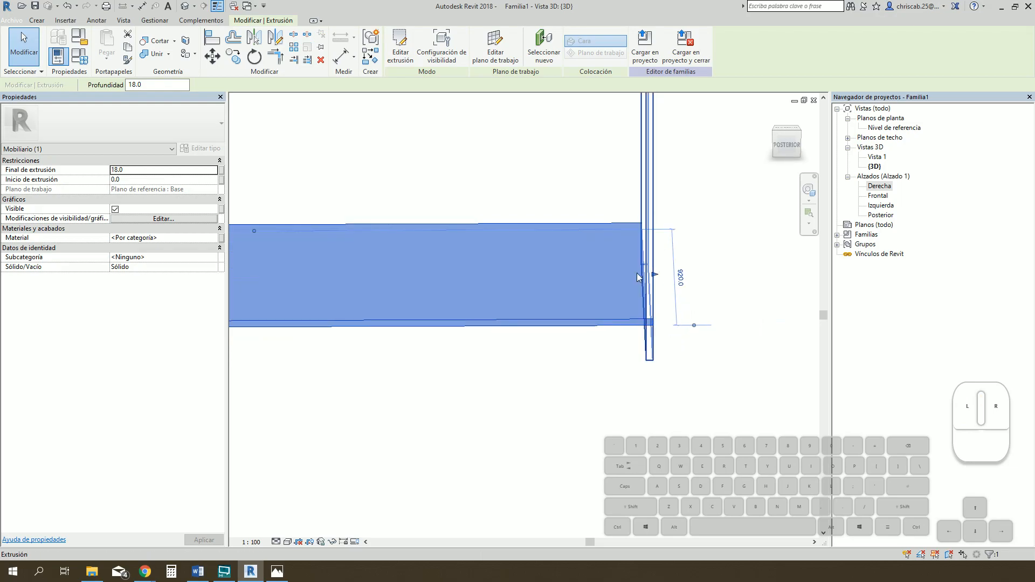
In the Nivel de referencia floor plan, shorten the base board's left end to the inner face of the left side panel
double_click(886, 129)
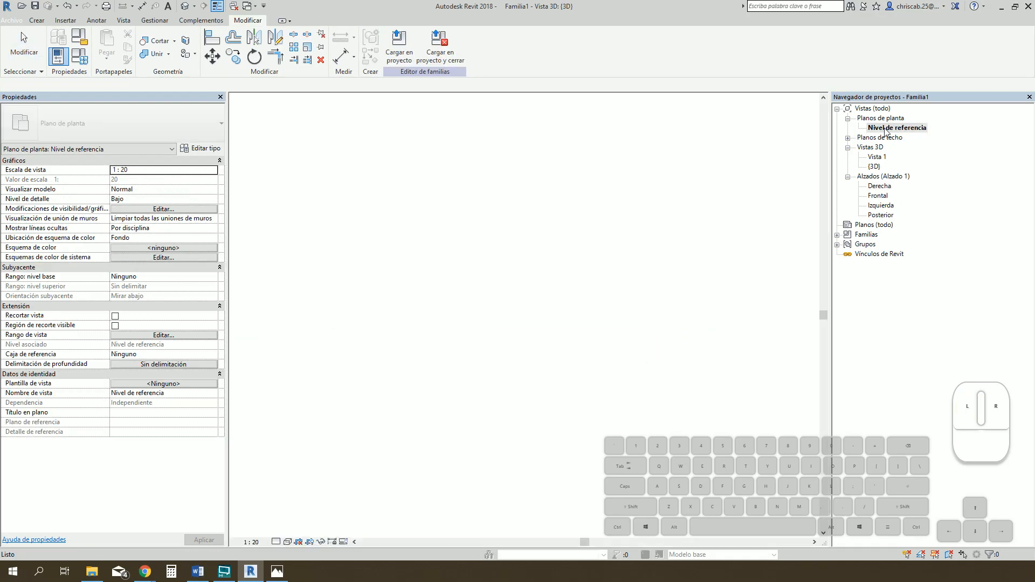
scroll(700, 340, up, 3)
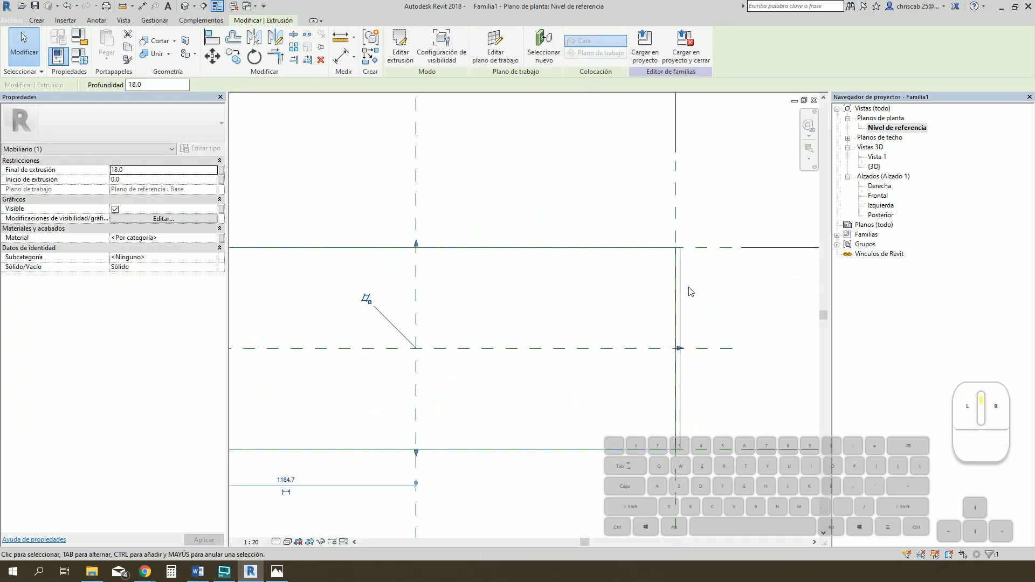
scroll(727, 320, down, 2)
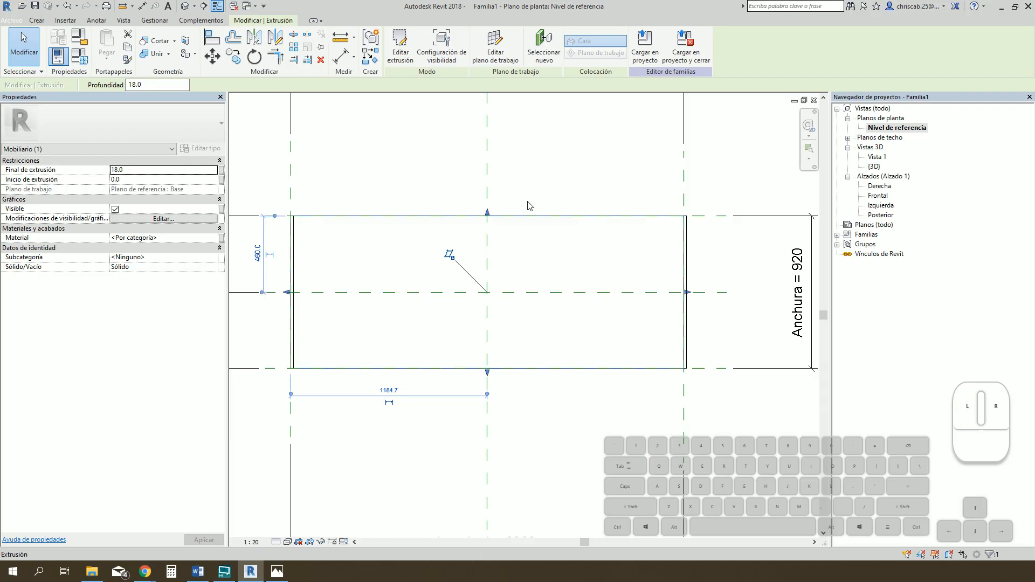
scroll(474, 254, up, 5)
scroll(304, 321, down, 2)
drag(307, 322, 312, 318)
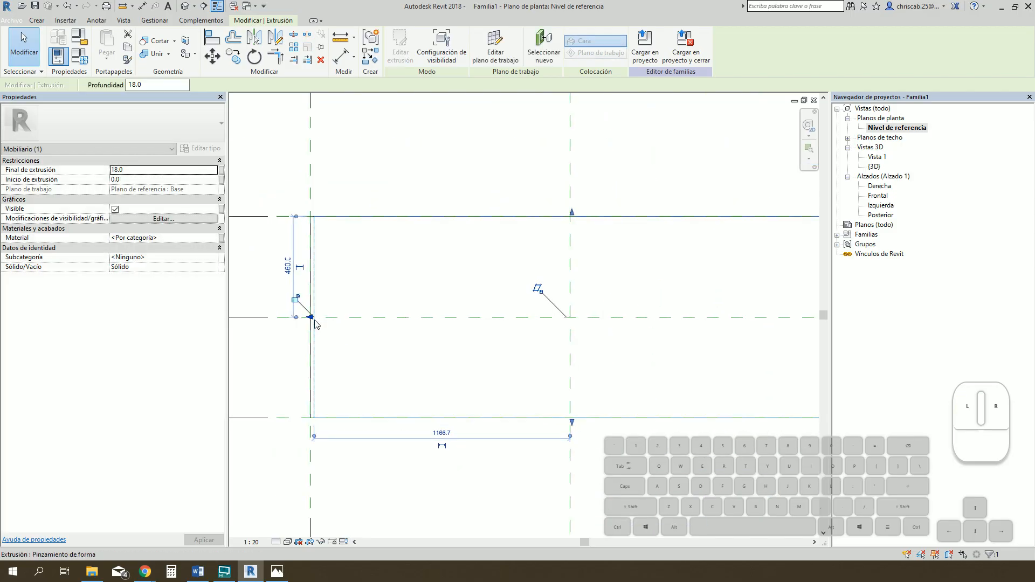
Pull the base board's right end back toward the centre, clear of the right side panel
scroll(483, 342, down, 1)
middle_drag(559, 340, 448, 341)
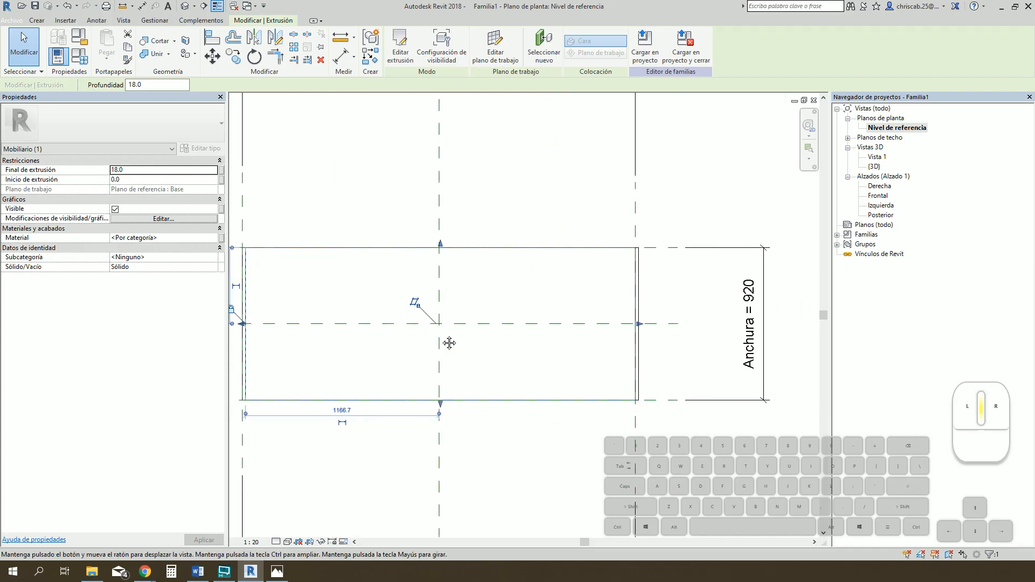
click(613, 247)
drag(640, 324, 610, 327)
click(678, 330)
Try to align the right side panel's outer face with the Derecha reference plane
scroll(642, 299, up, 1)
click(646, 300)
key(a)
key(l)
click(634, 183)
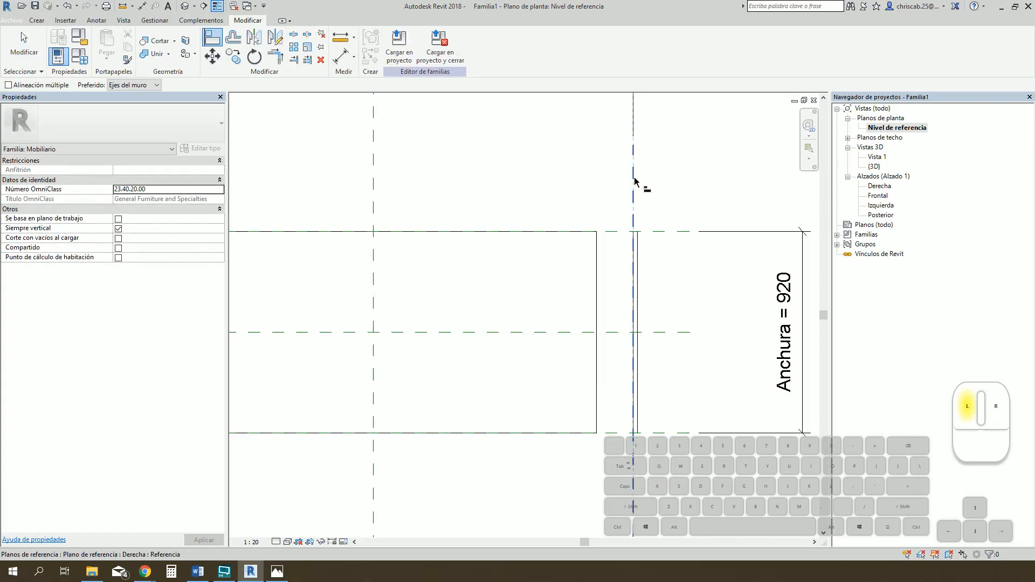
click(638, 265)
click(982, 546)
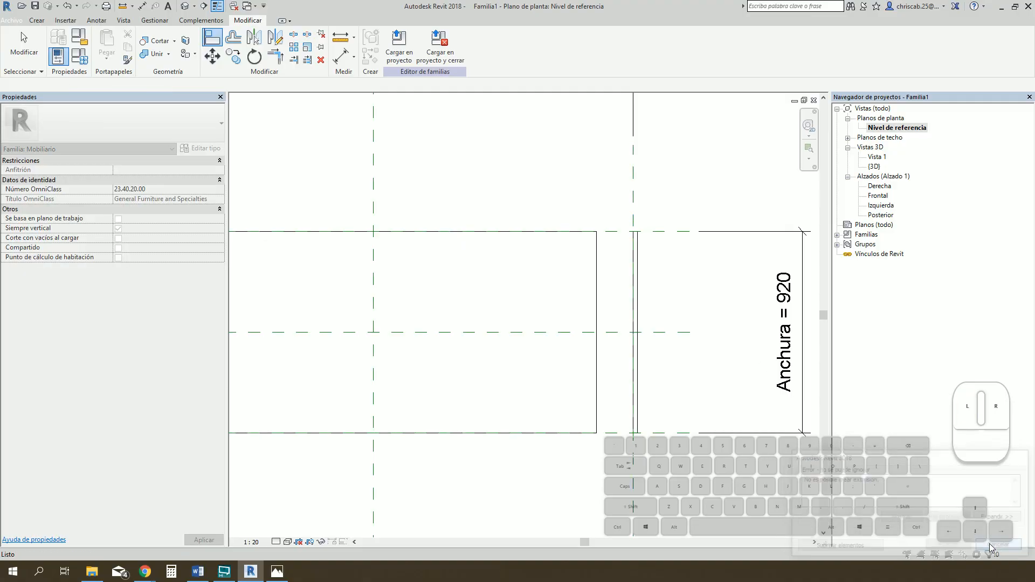
scroll(641, 300, up, 3)
key(Escape)
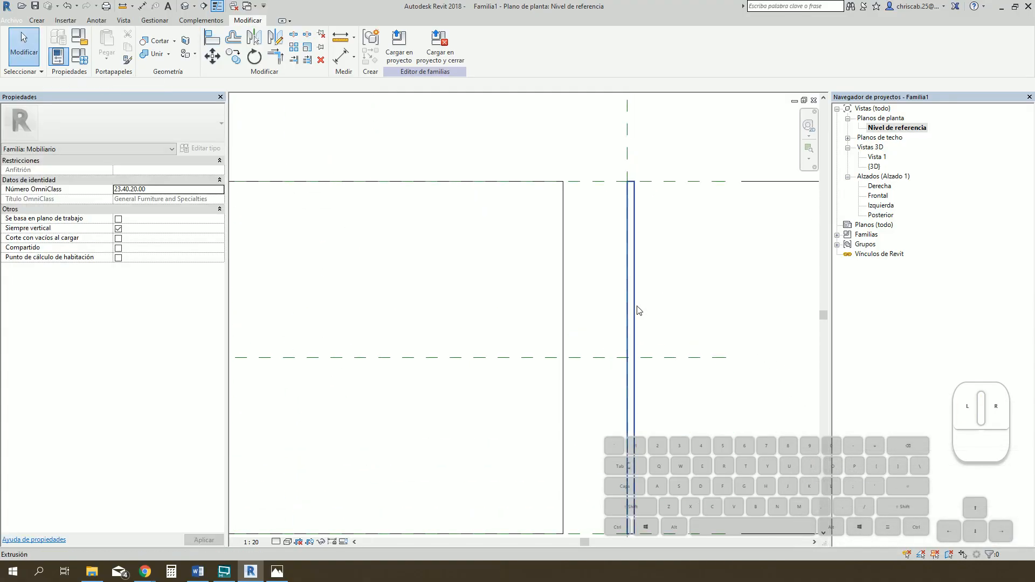
Stretch the right side panel's faces so it lies inside the Derecha plane, with a thickness of about 54.5 mm
click(634, 308)
drag(608, 362, 631, 353)
click(647, 340)
click(638, 337)
scroll(638, 337, down, 2)
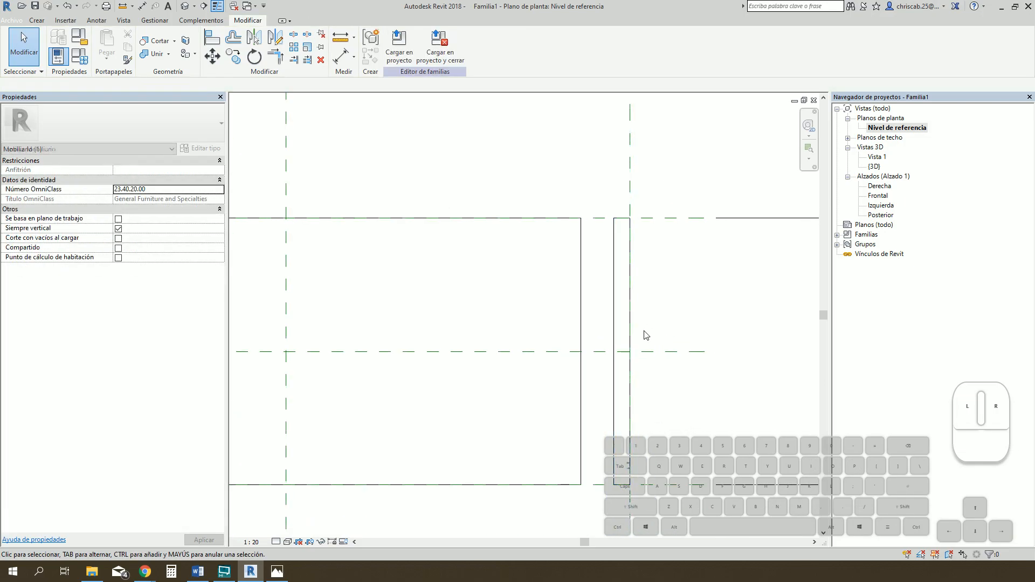
Set the right side panel's extrusion start to -18.0
click(615, 353)
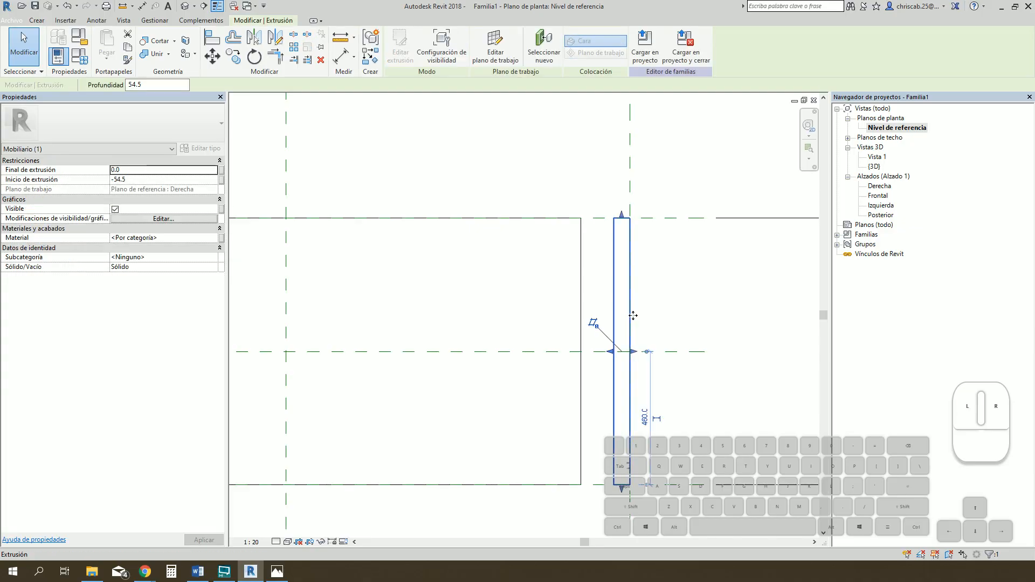
click(152, 181)
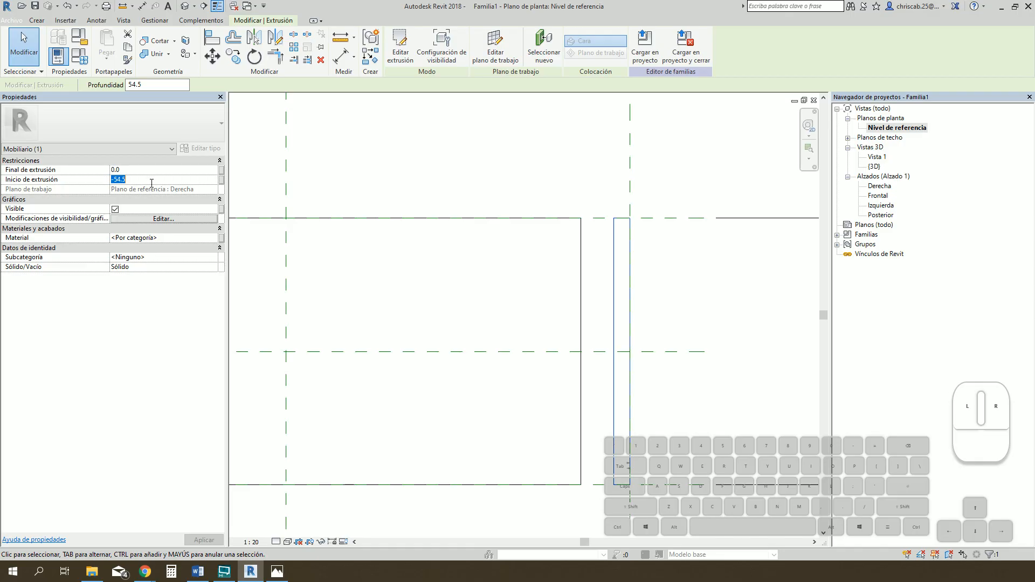
text(-18.0)
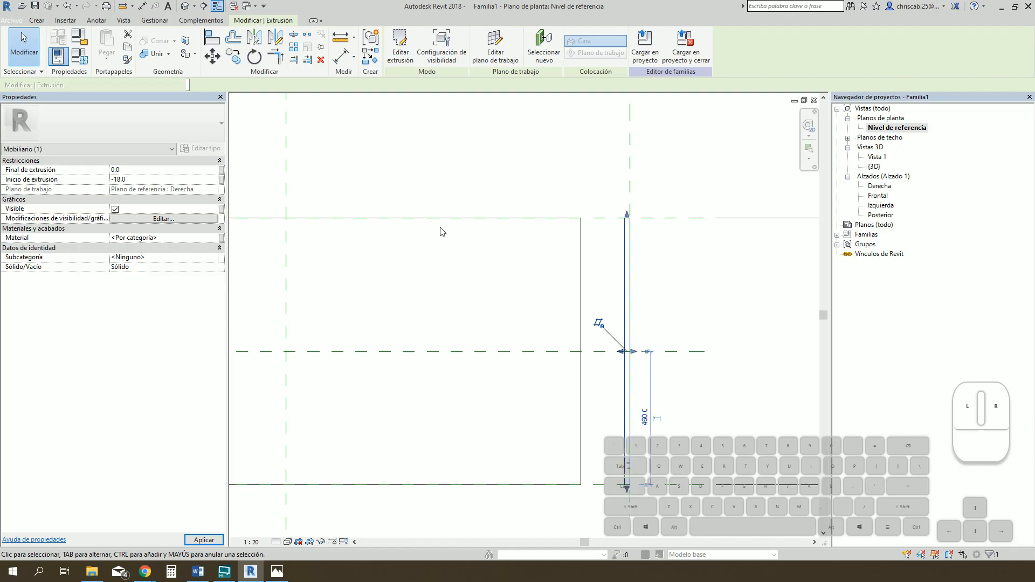
click(702, 264)
Align the base board's right end with the inner face of the right side panel
key(a)
key(l)
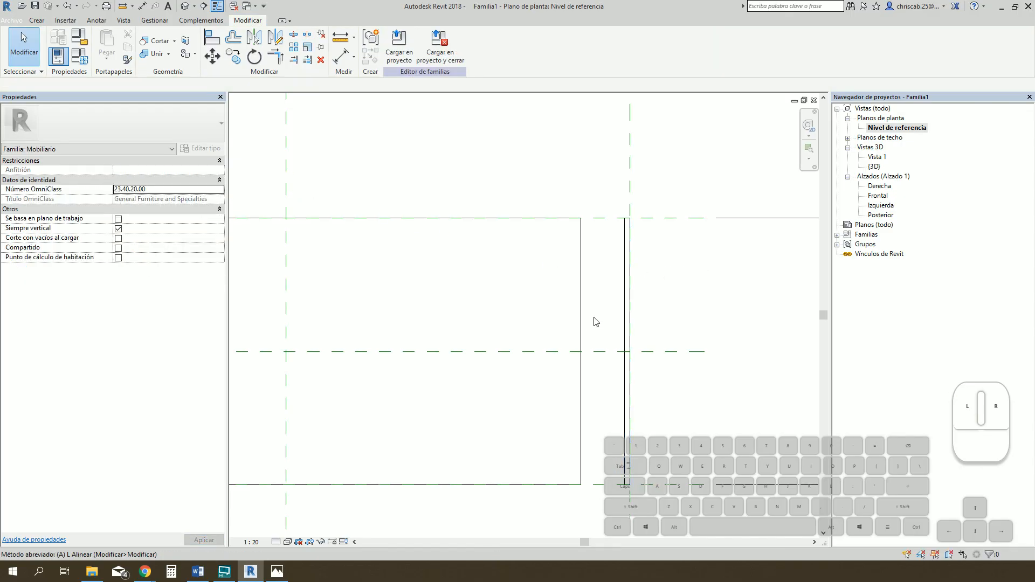
click(626, 321)
click(581, 311)
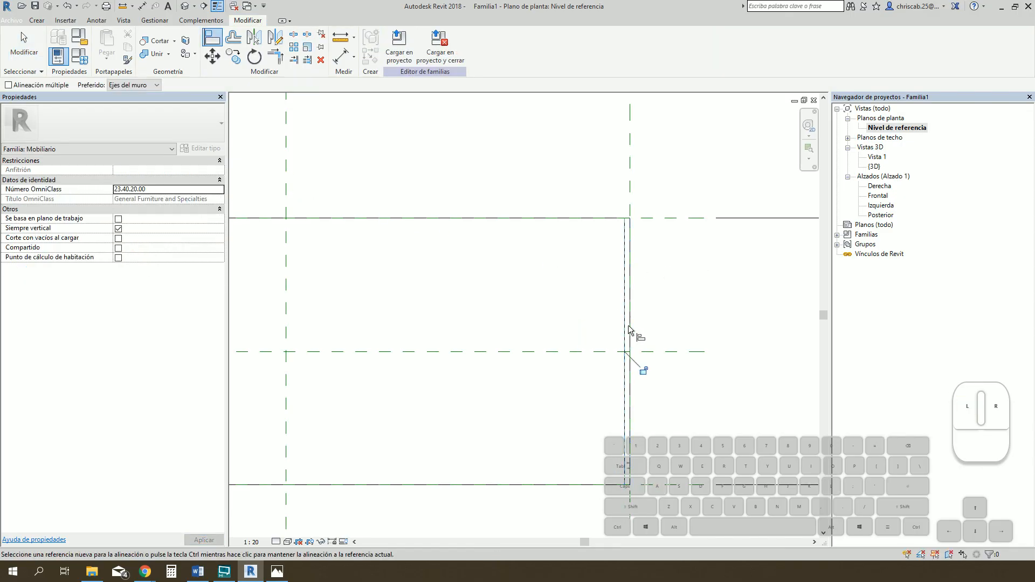
scroll(660, 305, down, 3)
key(Escape)
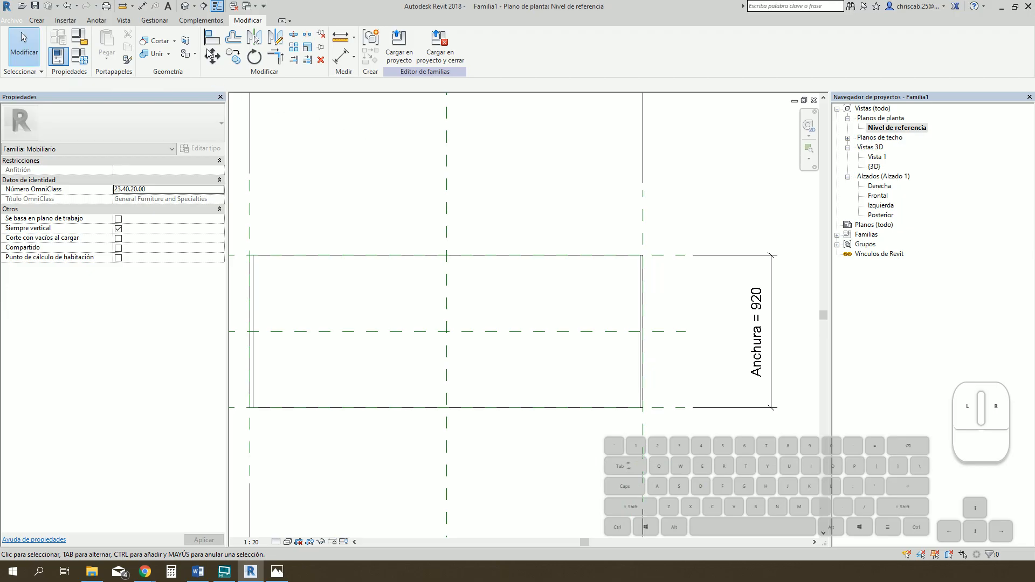
Check in the 3D view how the two side panels and the base board fit together
click(185, 6)
mouse_move(646, 406)
shift+middle_down()
mouse_move(604, 457)
mouse_move(552, 474)
mouse_move(628, 477)
mouse_move(649, 413)
shift+middle_up()
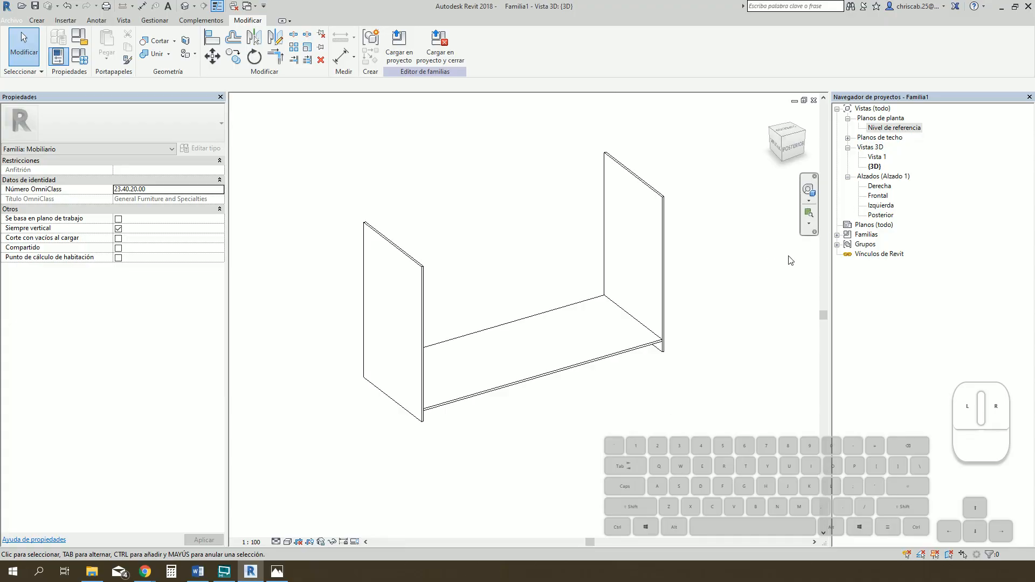
middle_drag(696, 414, 738, 427)
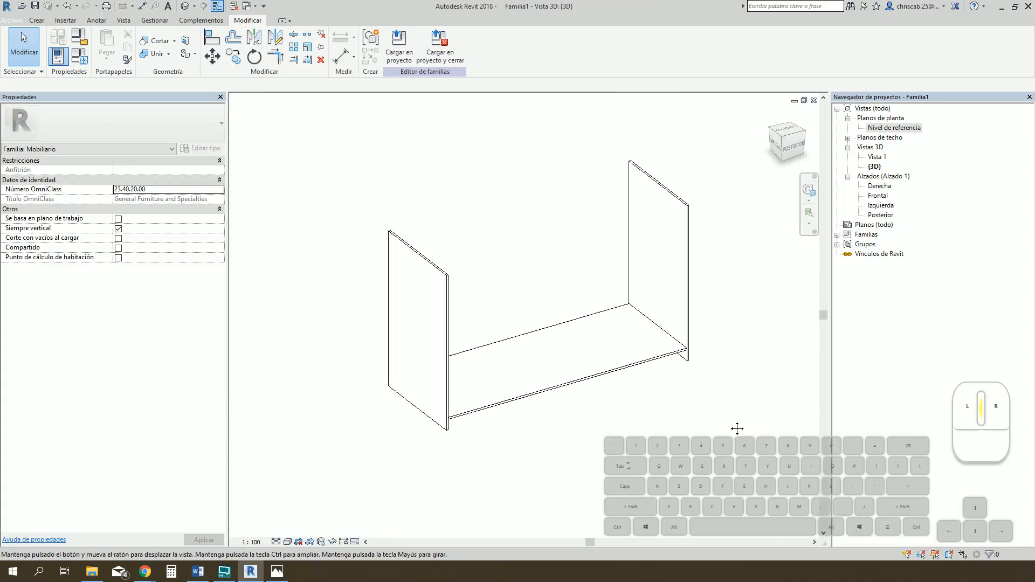
Set the family's Altura parameter to 1800 and apply it to the bookshelf model
click(82, 59)
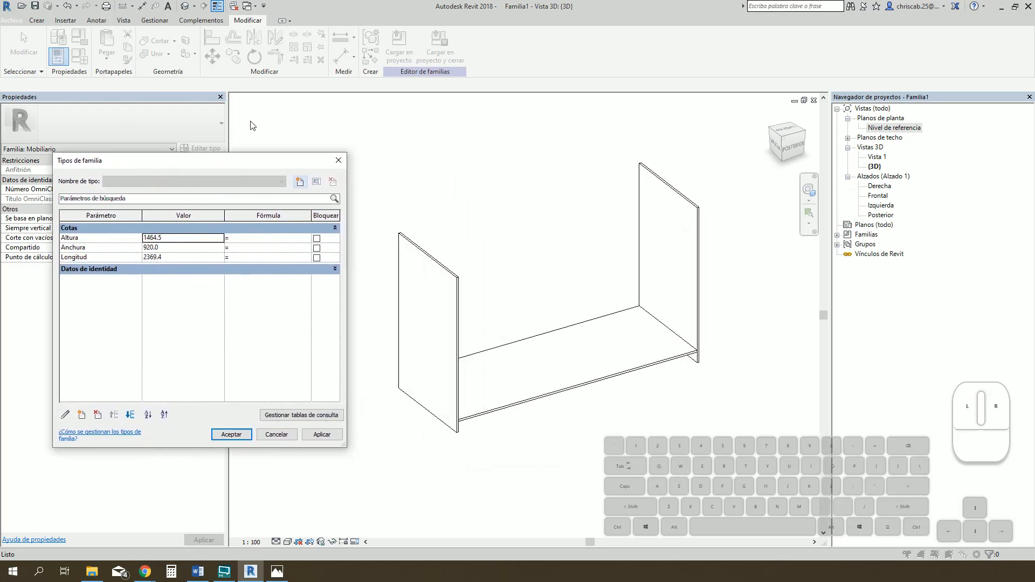
click(339, 163)
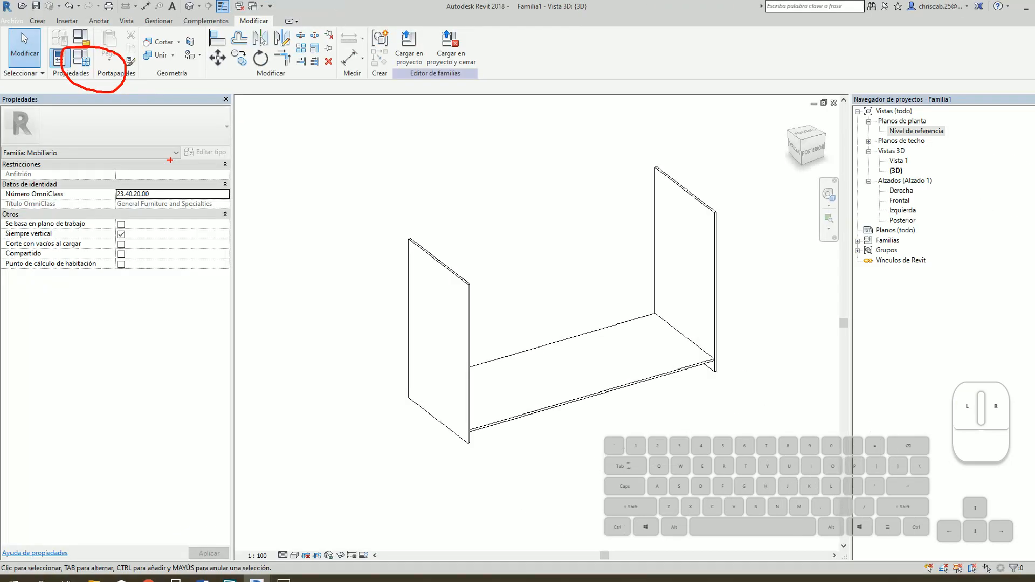
click(81, 57)
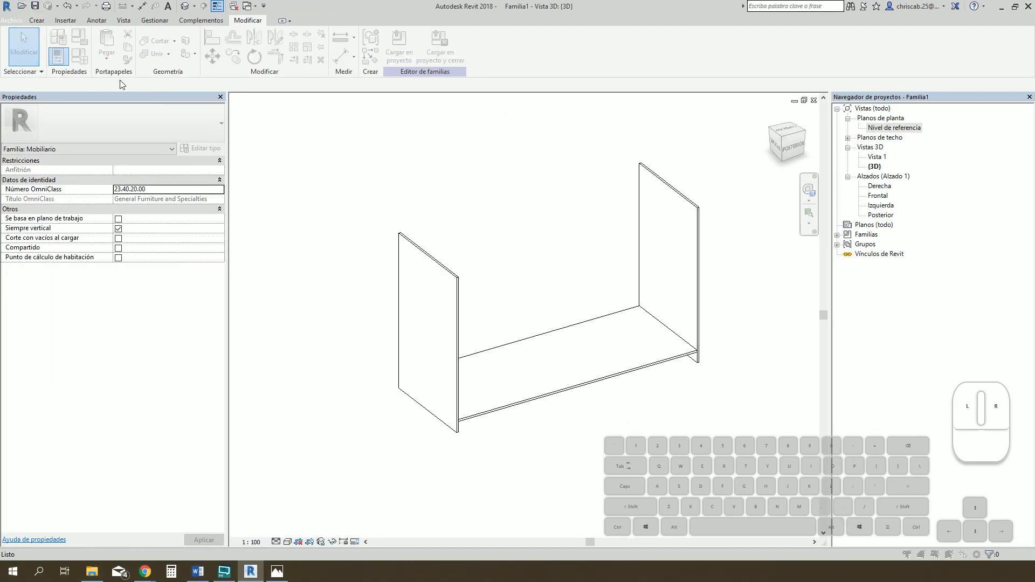
click(185, 238)
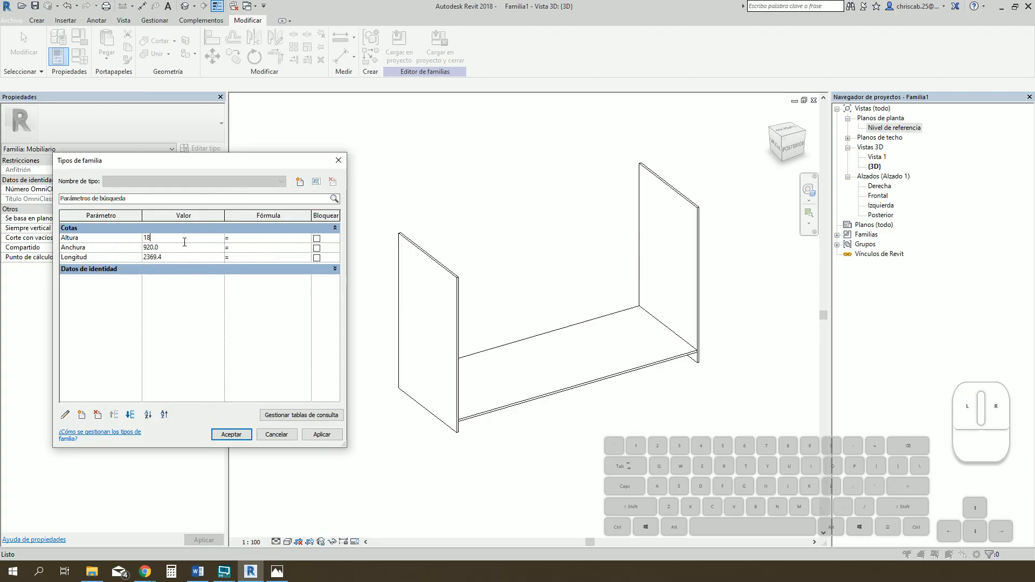
click(321, 433)
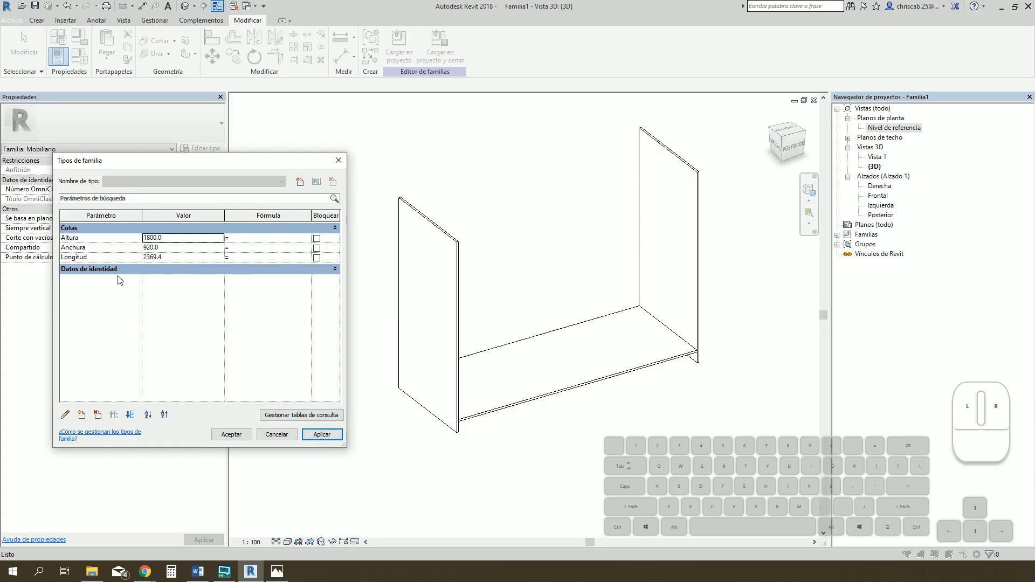
Set the family's Anchura parameter to 400 and Longitud to 1200, updating the model after each change
click(174, 248)
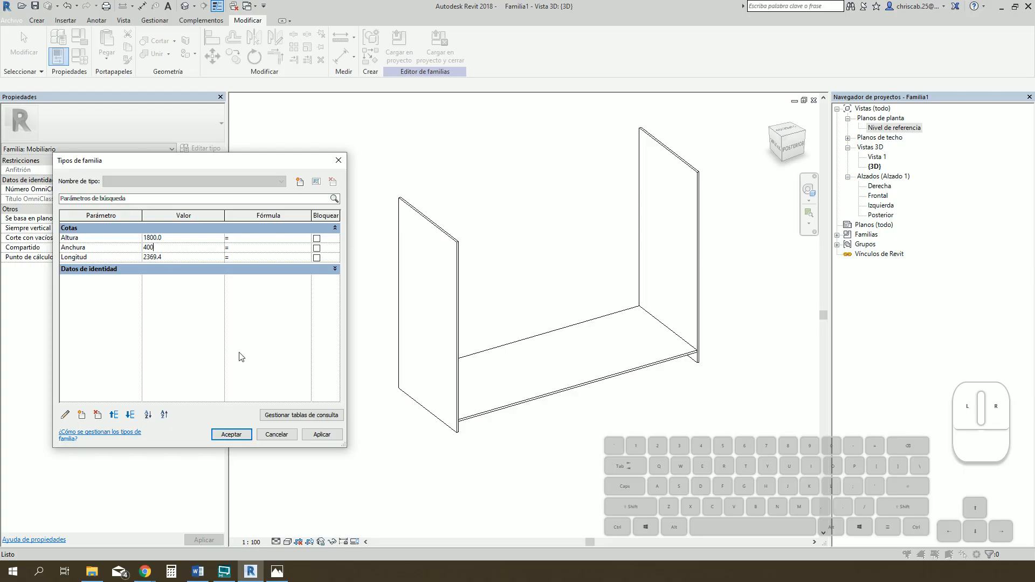
click(320, 434)
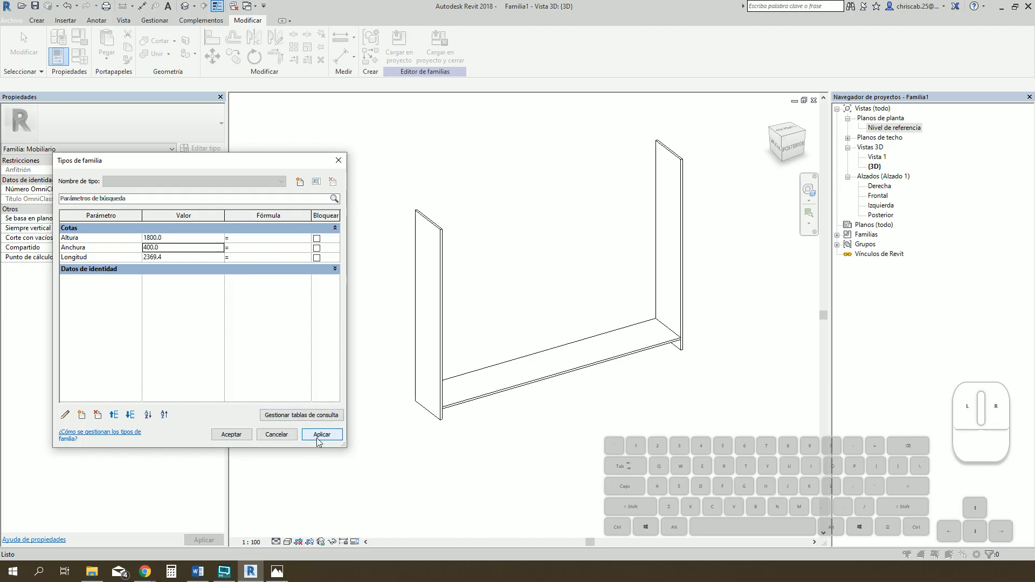
click(179, 260)
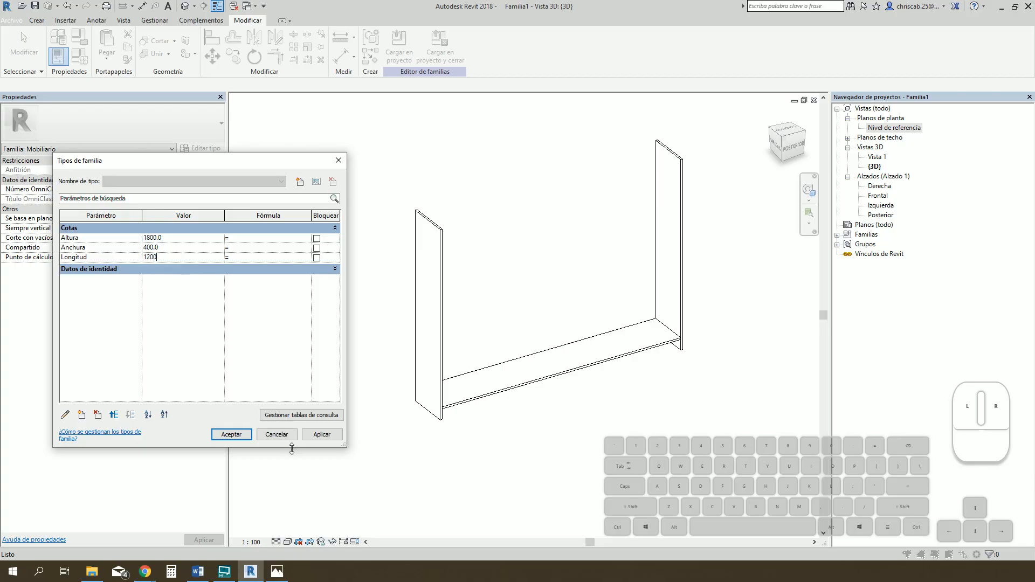
click(321, 434)
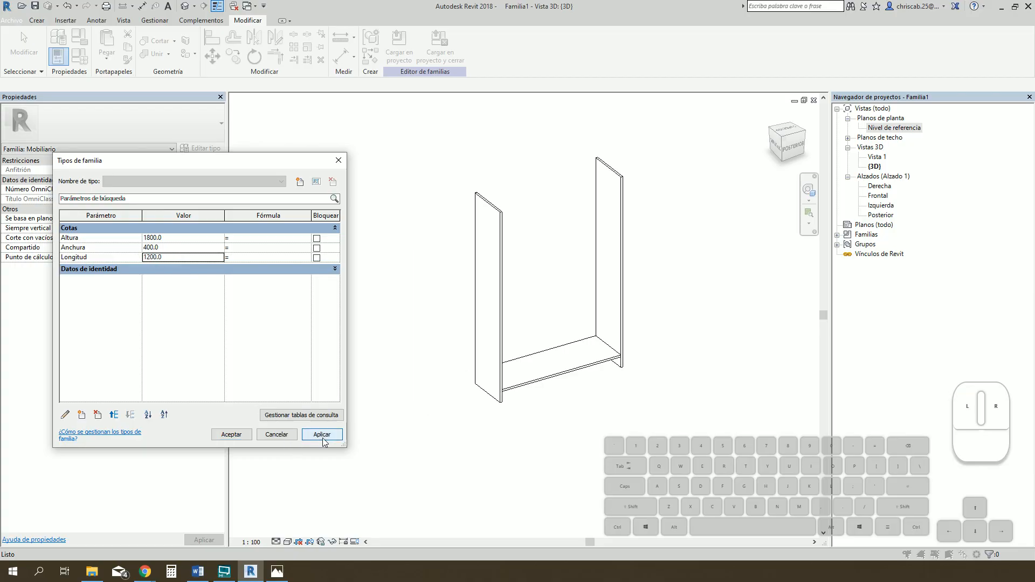
click(237, 436)
scroll(620, 359, up, 4)
scroll(628, 377, up, 1)
shift+middle_drag(634, 431, 614, 460)
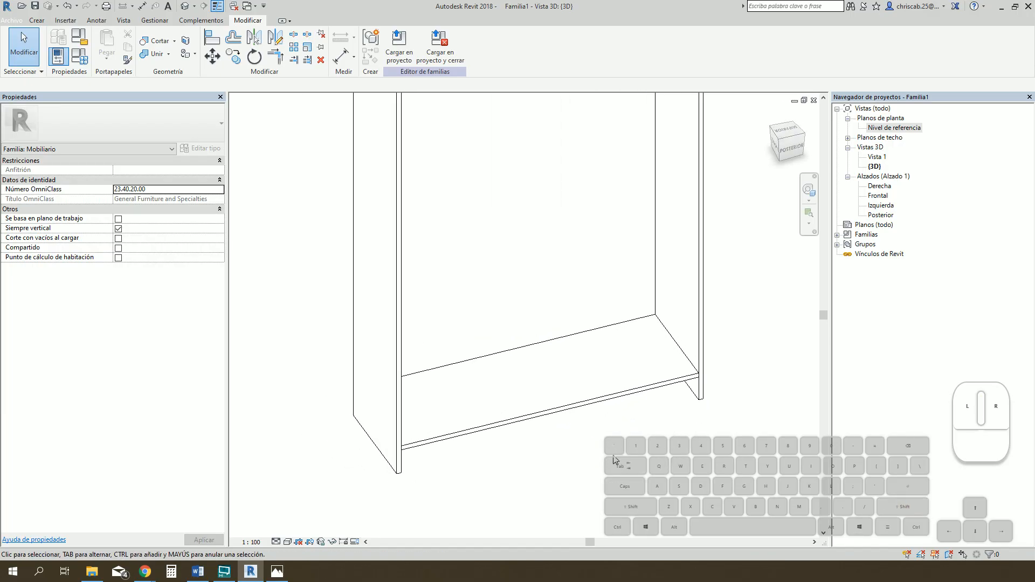